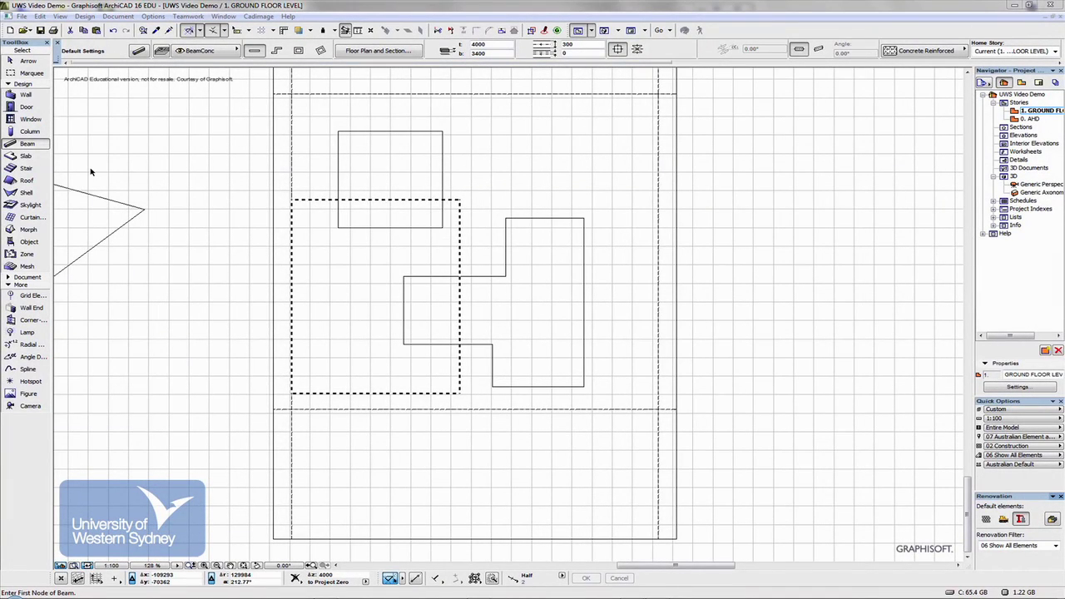
- Review the default beam settings for elevation, width, axis offset, surface materials and layer, and accept them
double_click(17, 145)
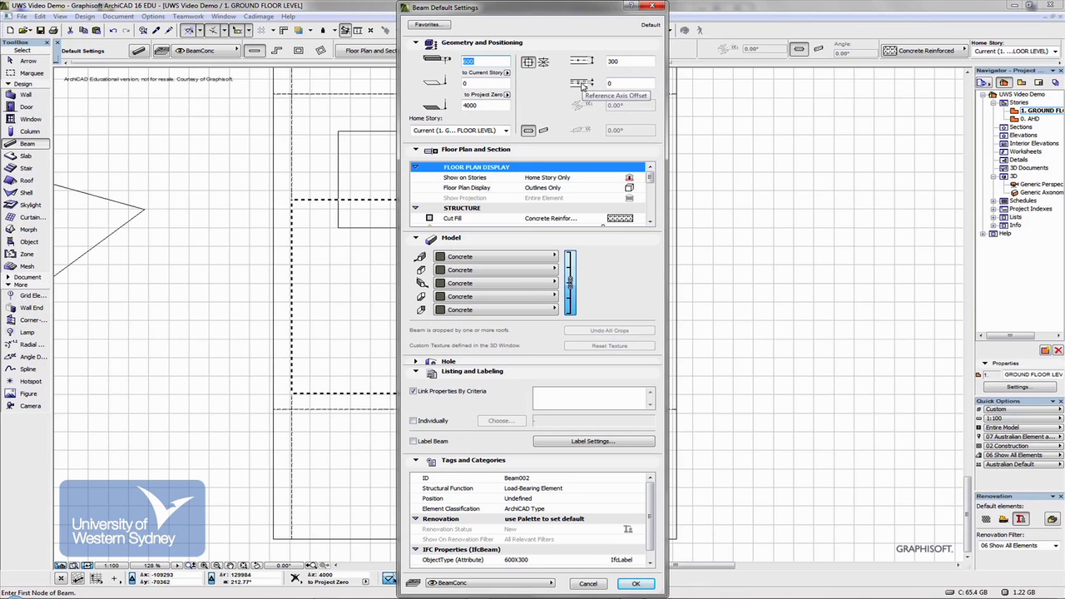
click(624, 83)
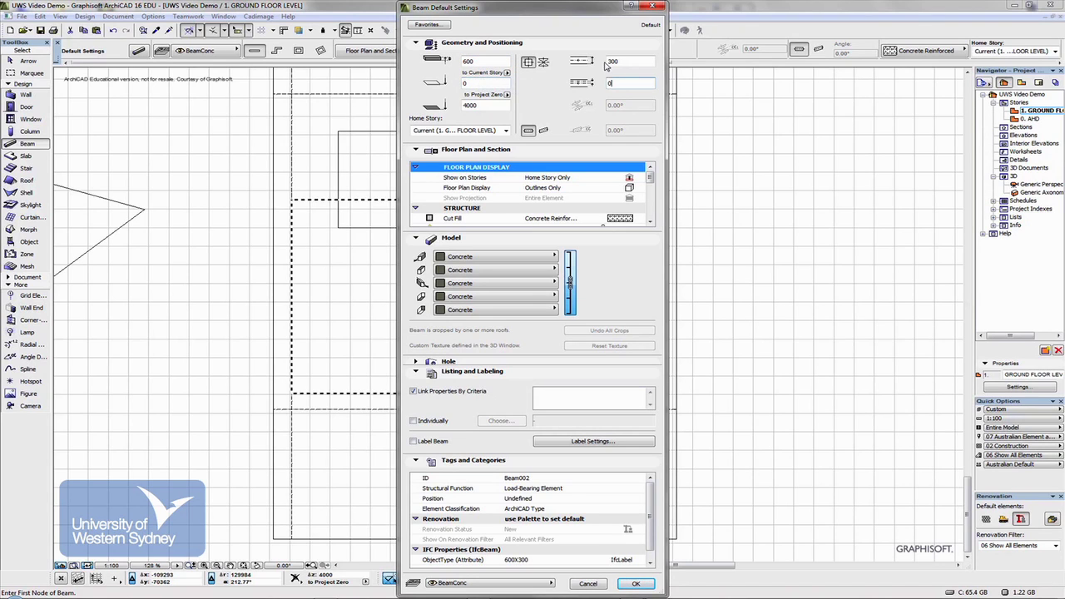
click(508, 260)
click(507, 260)
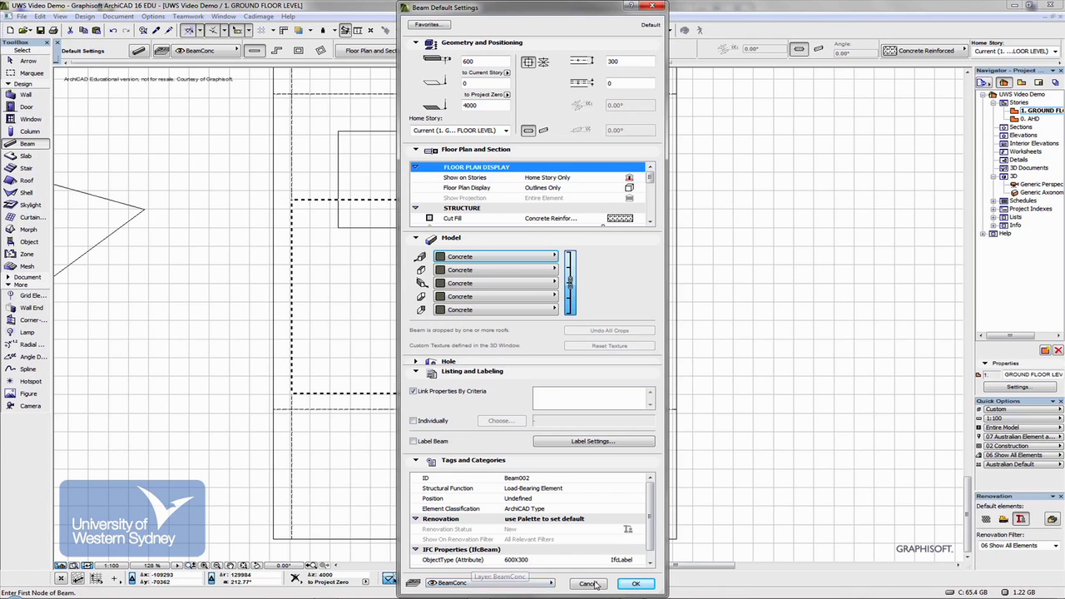
click(623, 584)
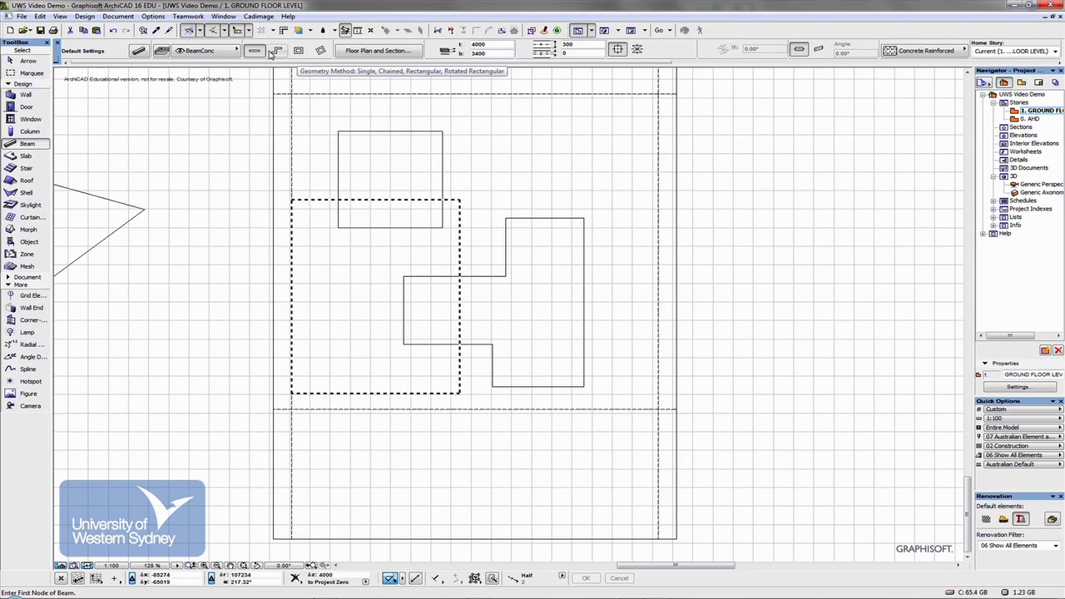
- Draw a single straight vertical beam in the open area between the triangular slab and the site boundary
click(175, 258)
click(174, 337)
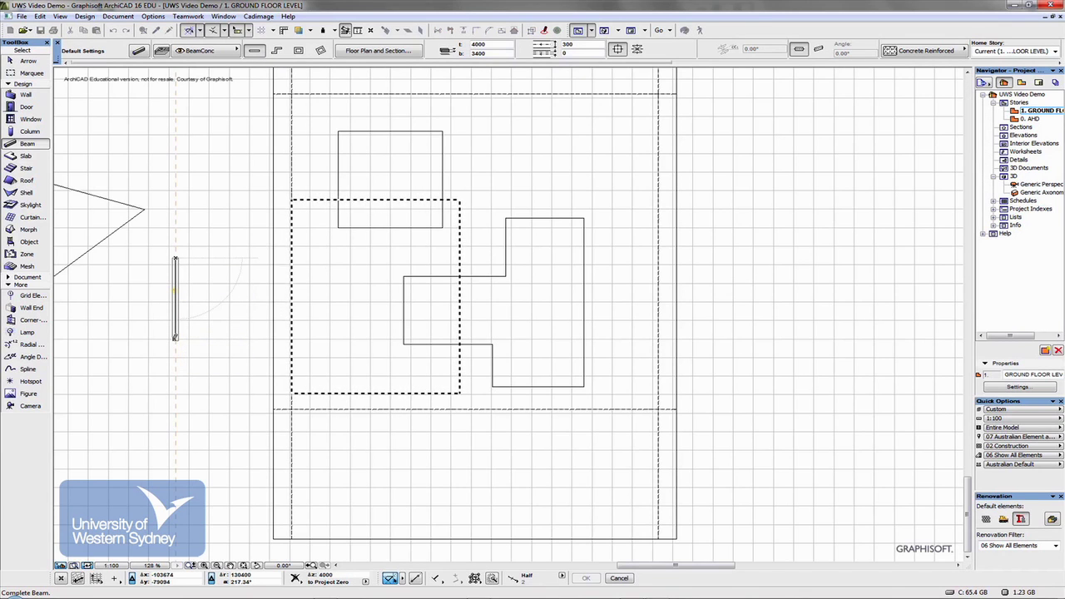
scroll(173, 297, up, 4)
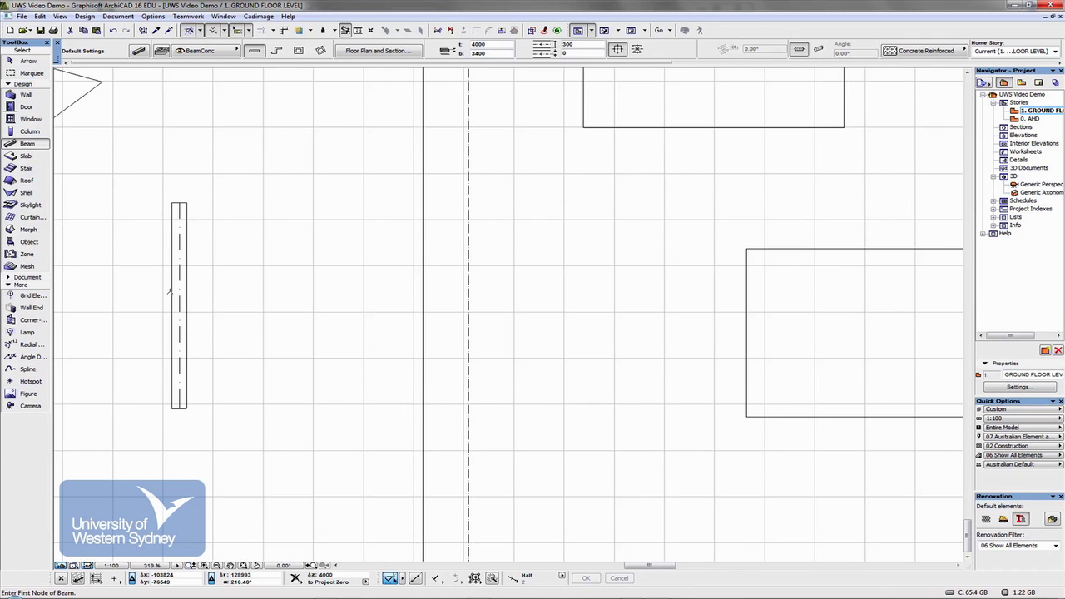
- Draw a chained beam of four perpendicular segments beside the single beam, with a last segment about 2460 mm long
click(276, 50)
click(383, 213)
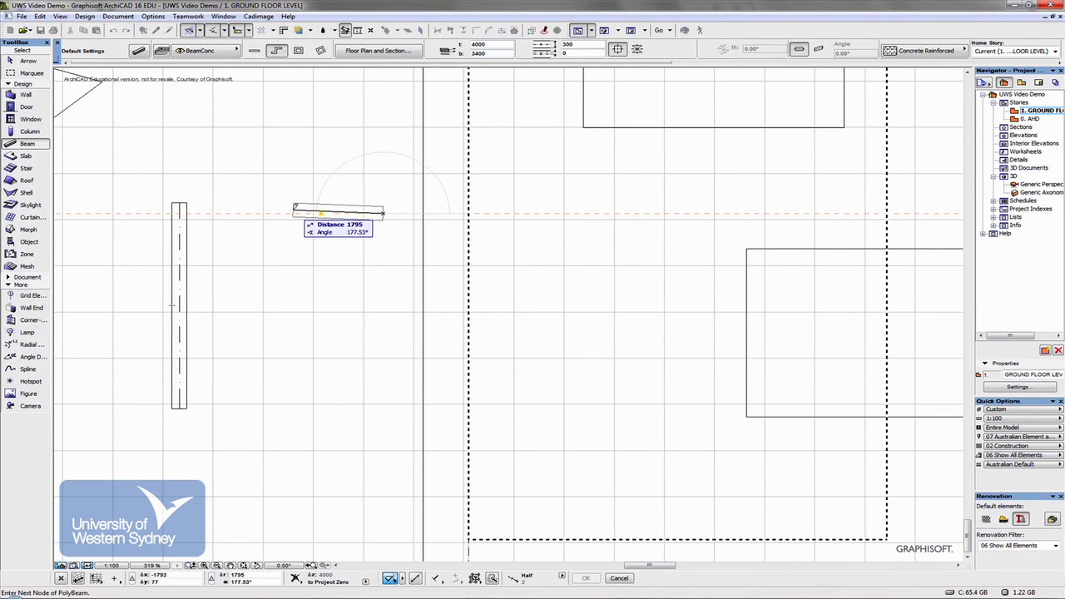
click(250, 216)
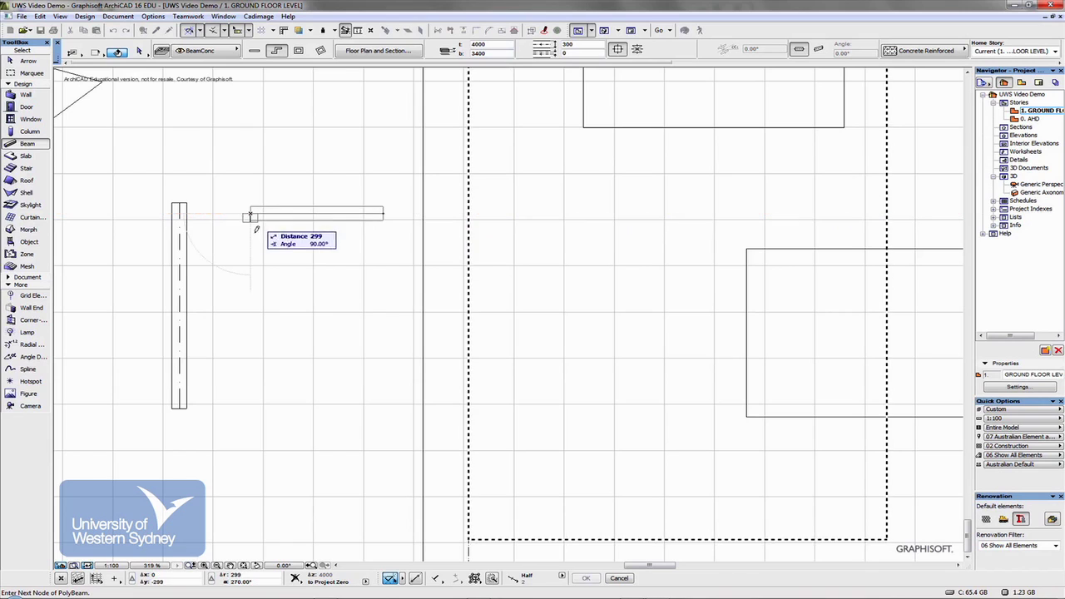
click(249, 376)
click(322, 376)
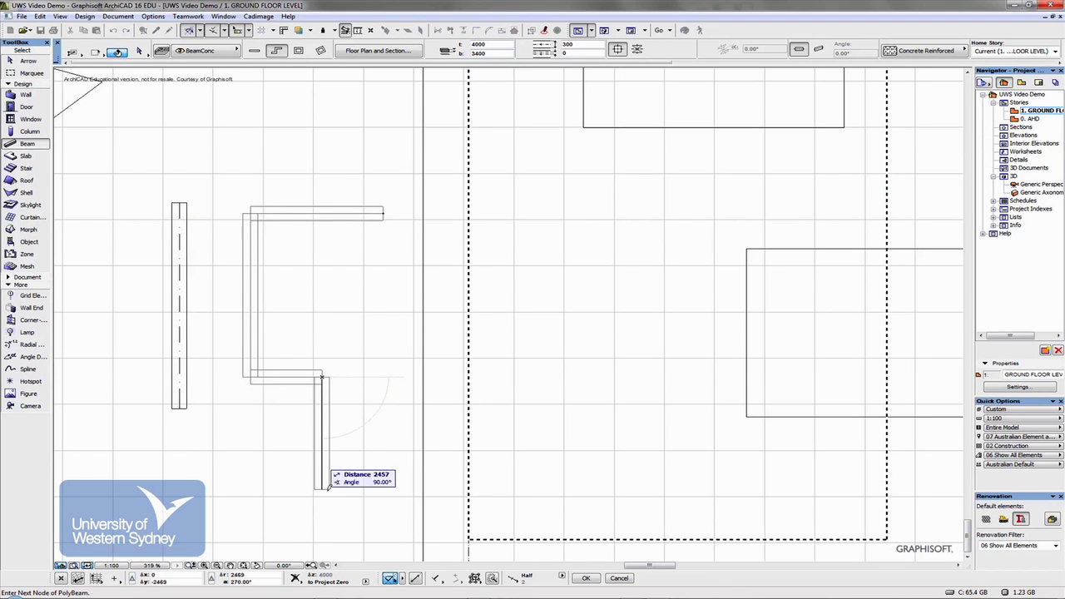
click(323, 486)
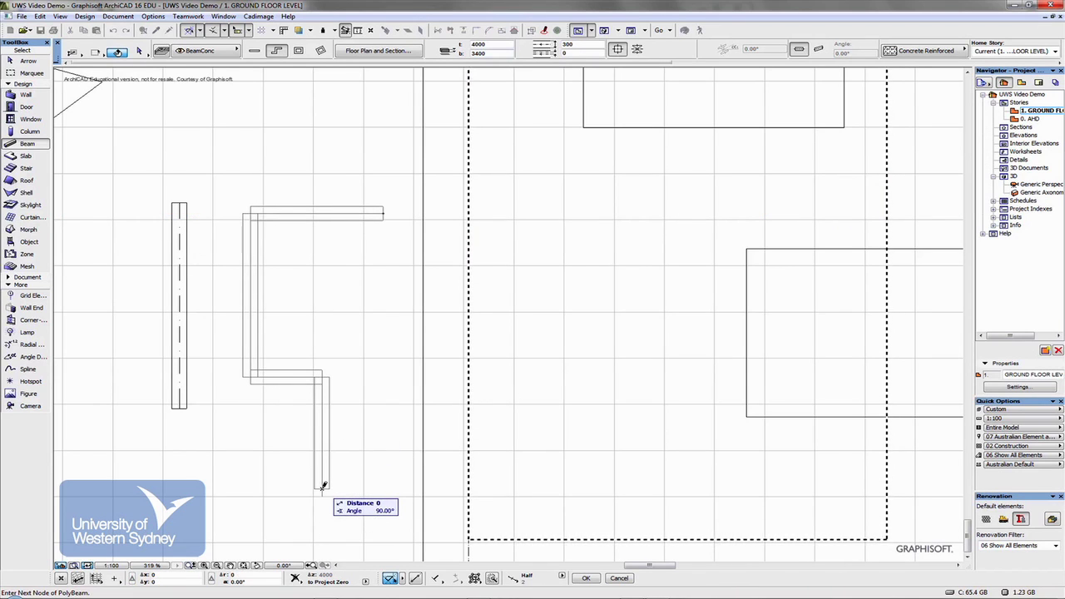
click(324, 486)
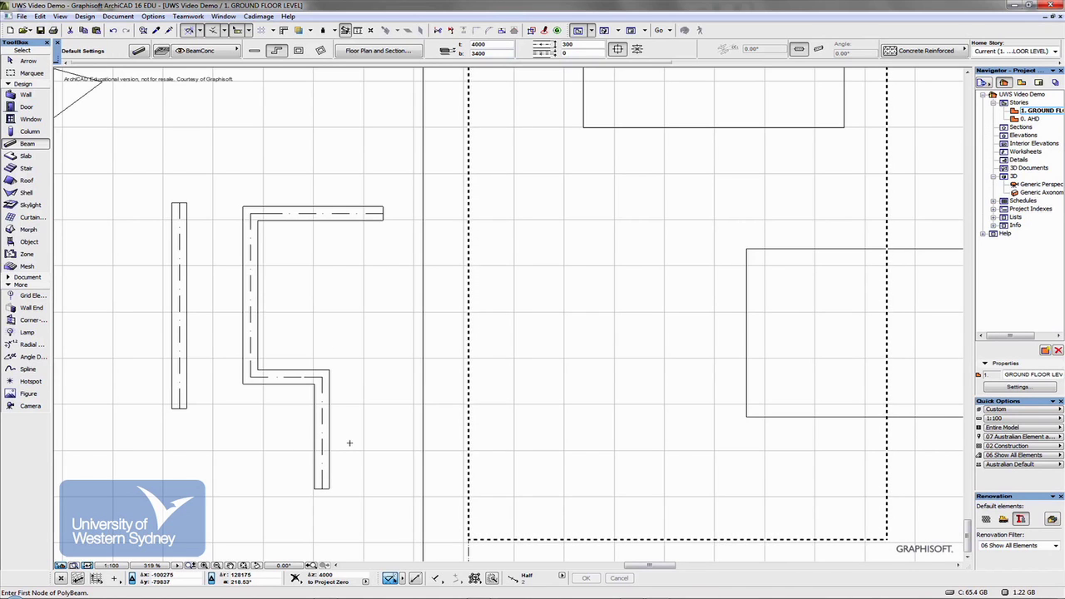
- Draw a rectangular marquee around the new beams and remove the marquee again
scroll(349, 443, down, 3)
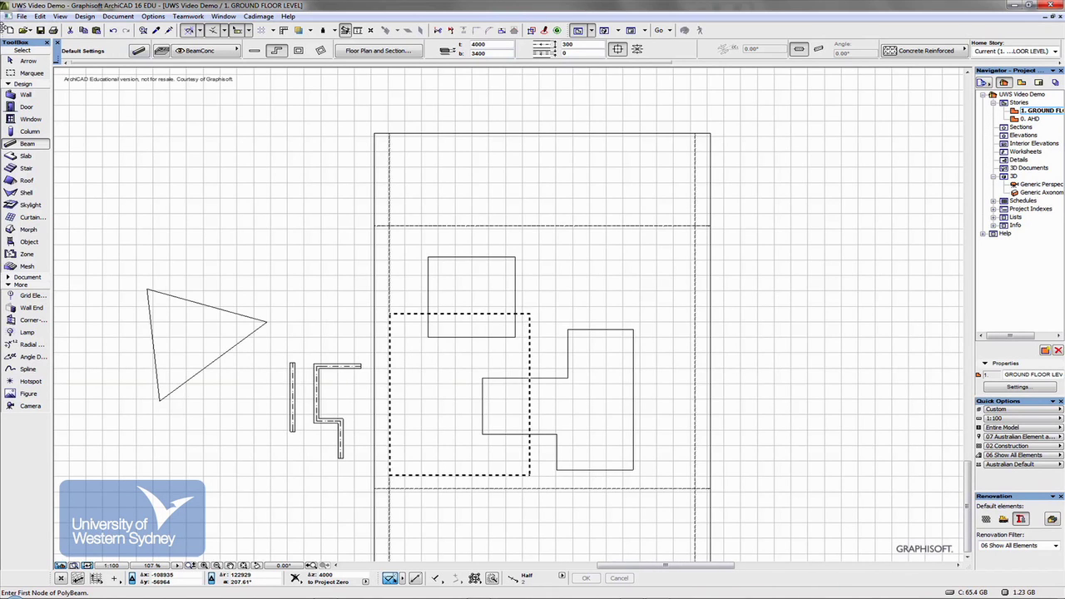
click(31, 73)
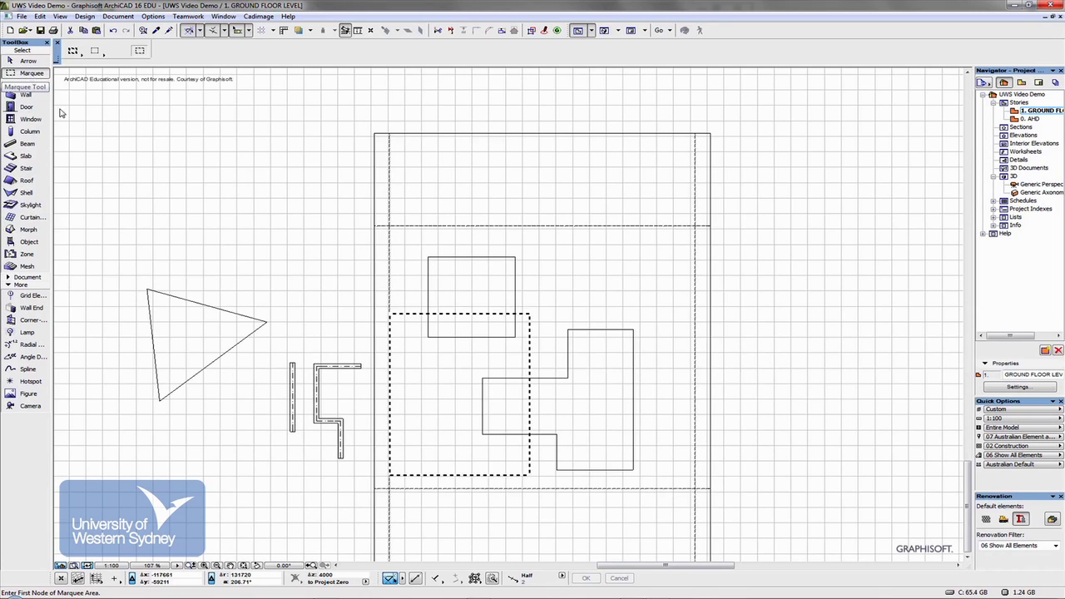
click(251, 297)
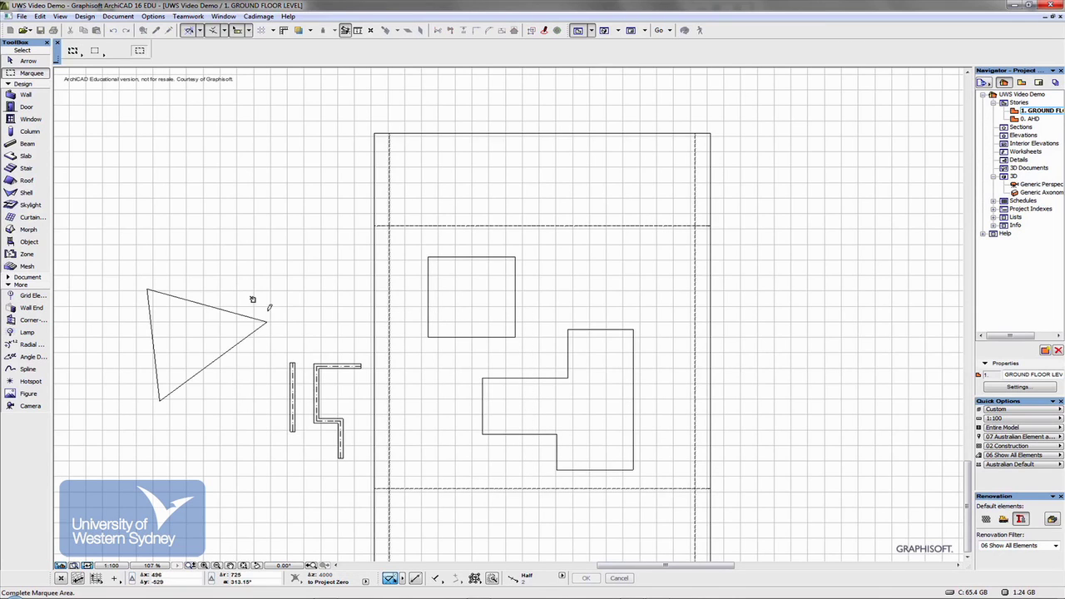
click(441, 495)
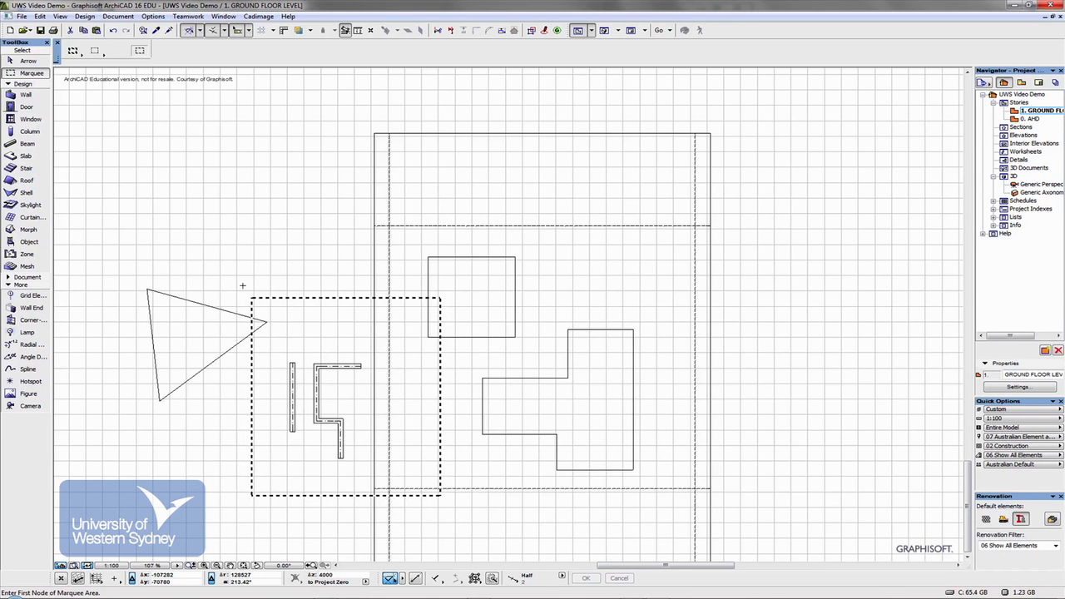
right_click(271, 248)
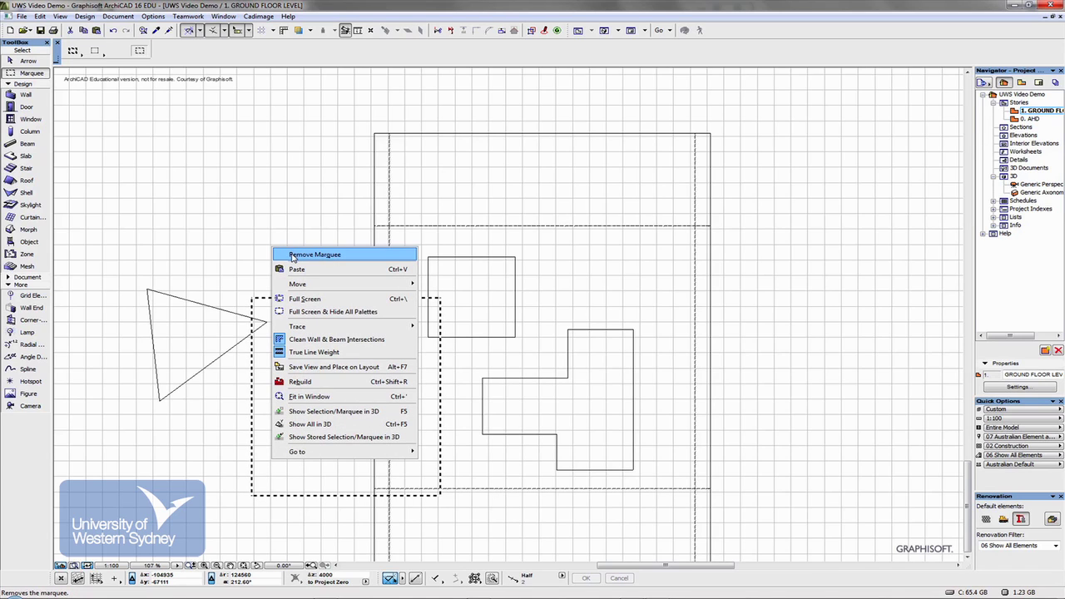
click(292, 257)
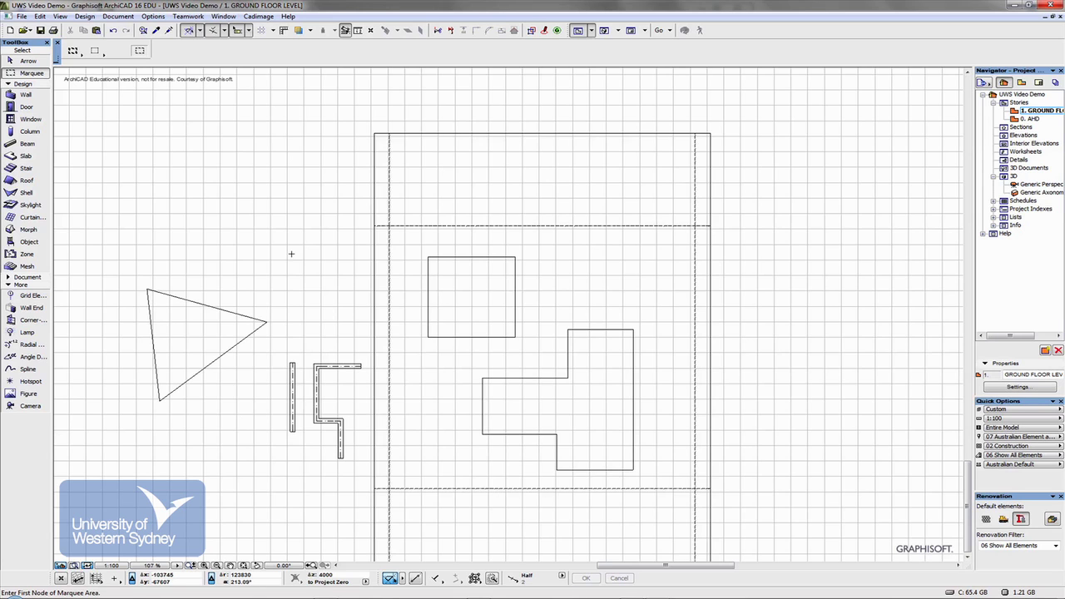
- Examine the entire model with the slabs, ground and beams in 3D
key(F3)
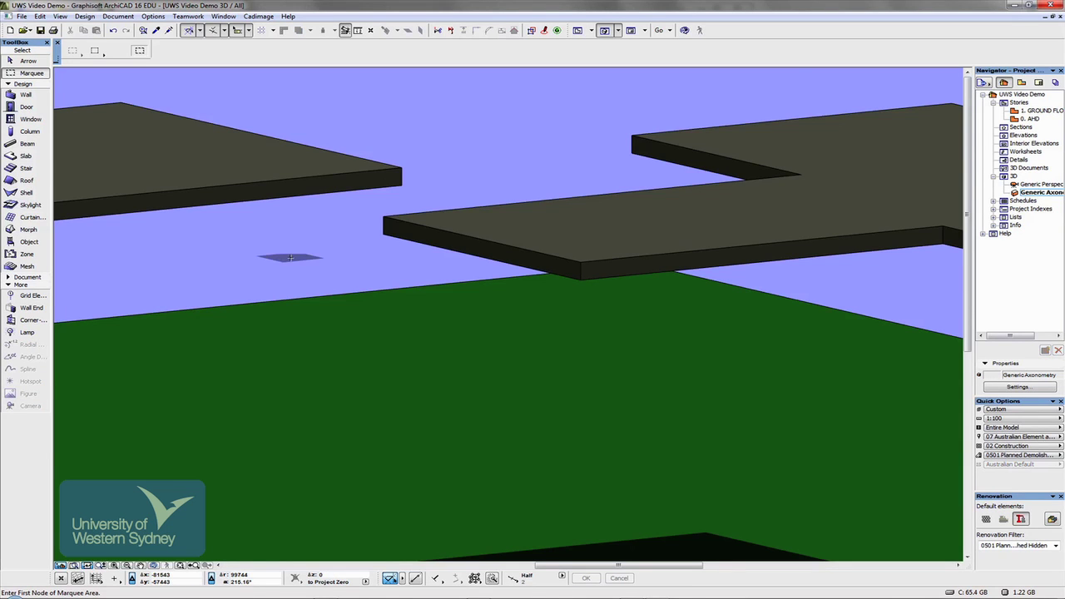
scroll(349, 305, down, 10)
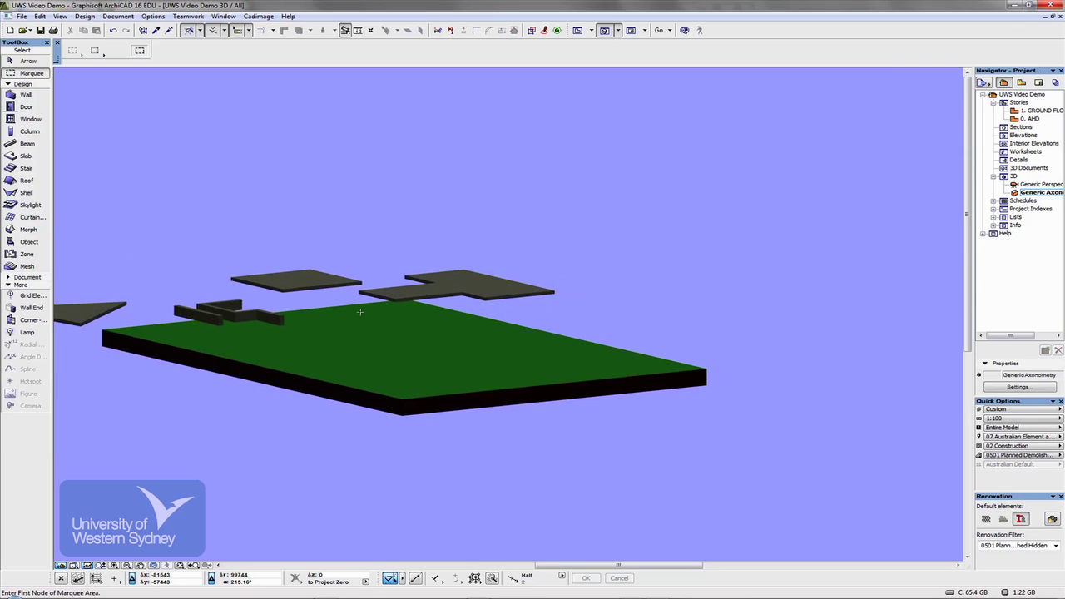
middle_drag(360, 312, 533, 335)
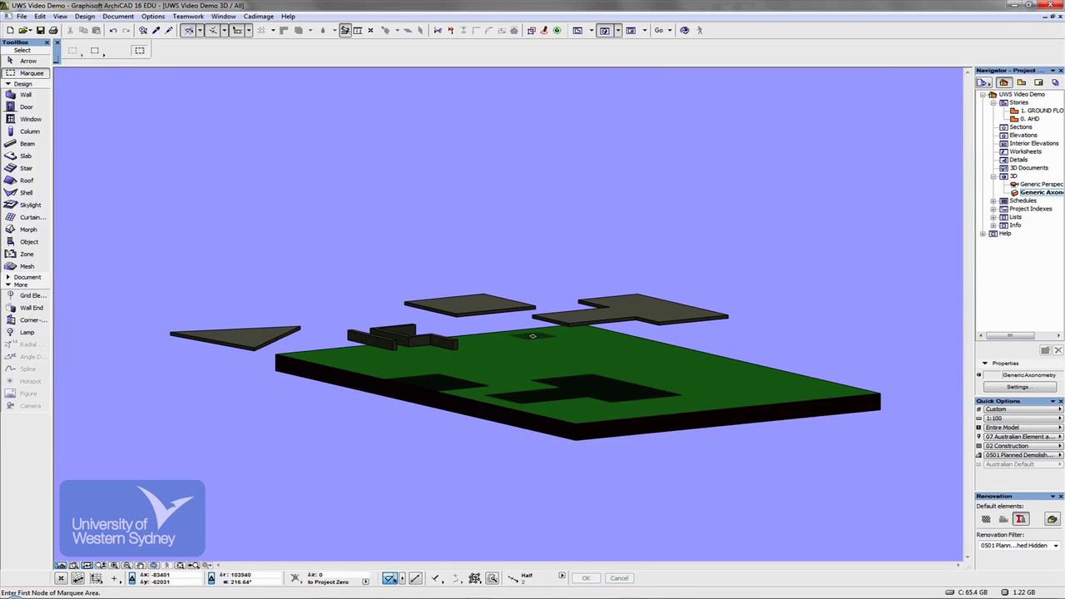
- Enclose the single and chained beams with a marquee on the floor plan and show only the marquee area in 3D
key(F2)
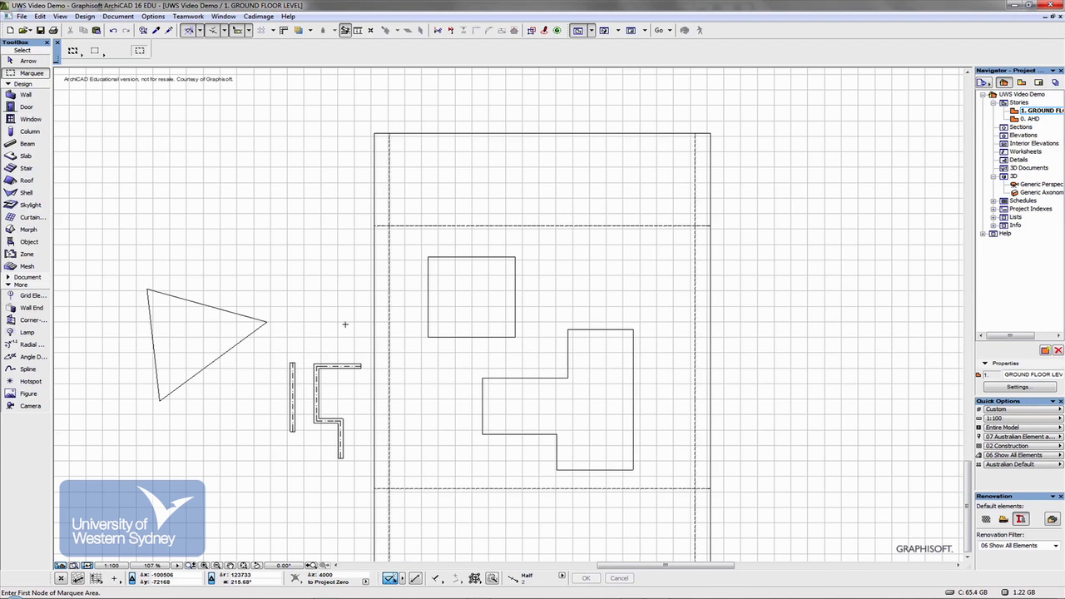
click(269, 295)
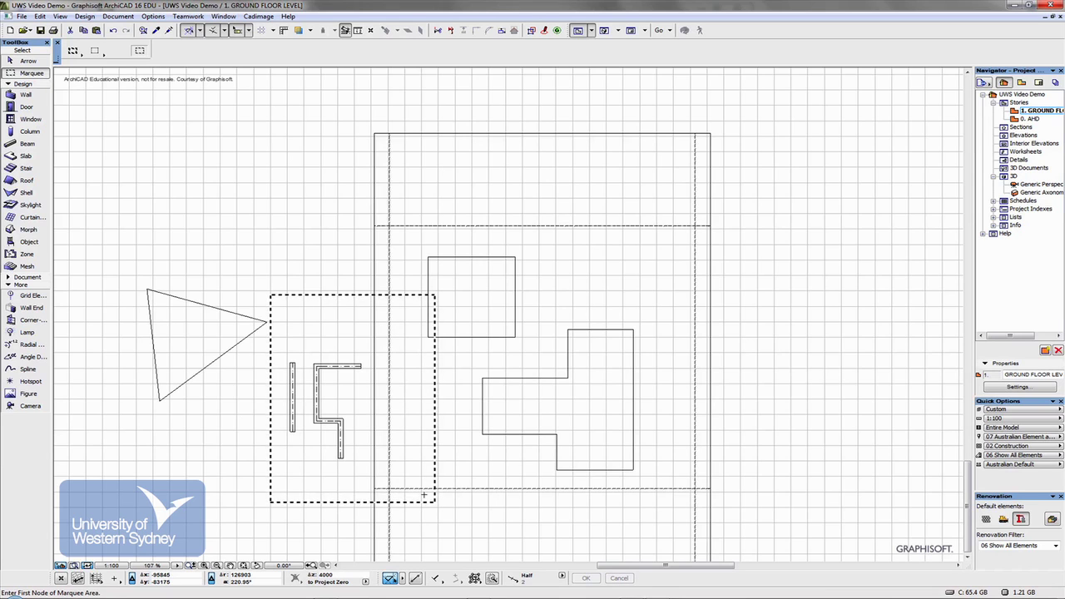
key(F5)
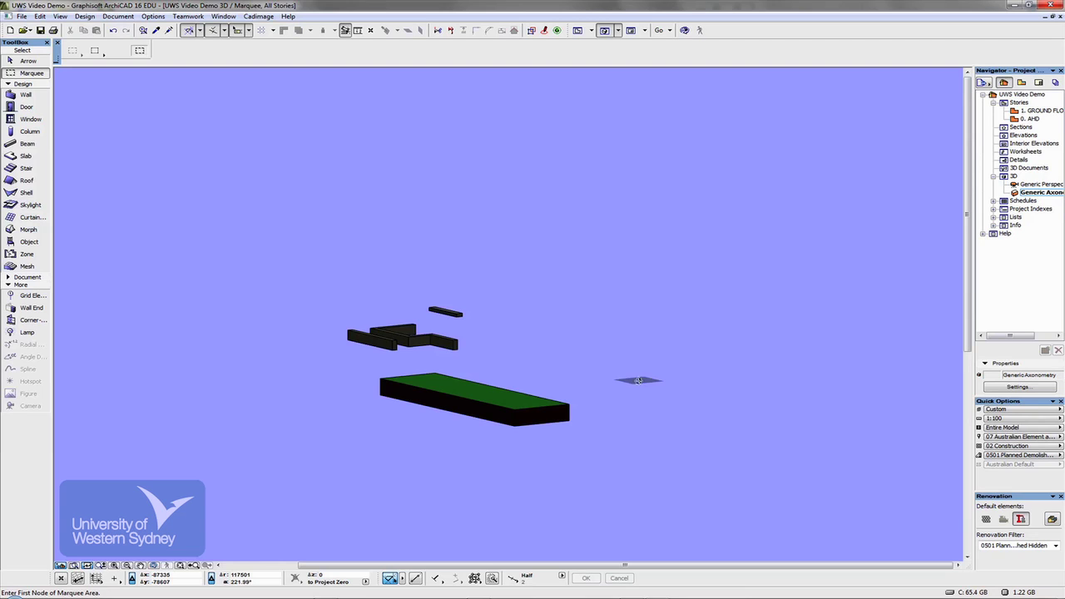
shift+middle_drag(582, 364, 242, 403)
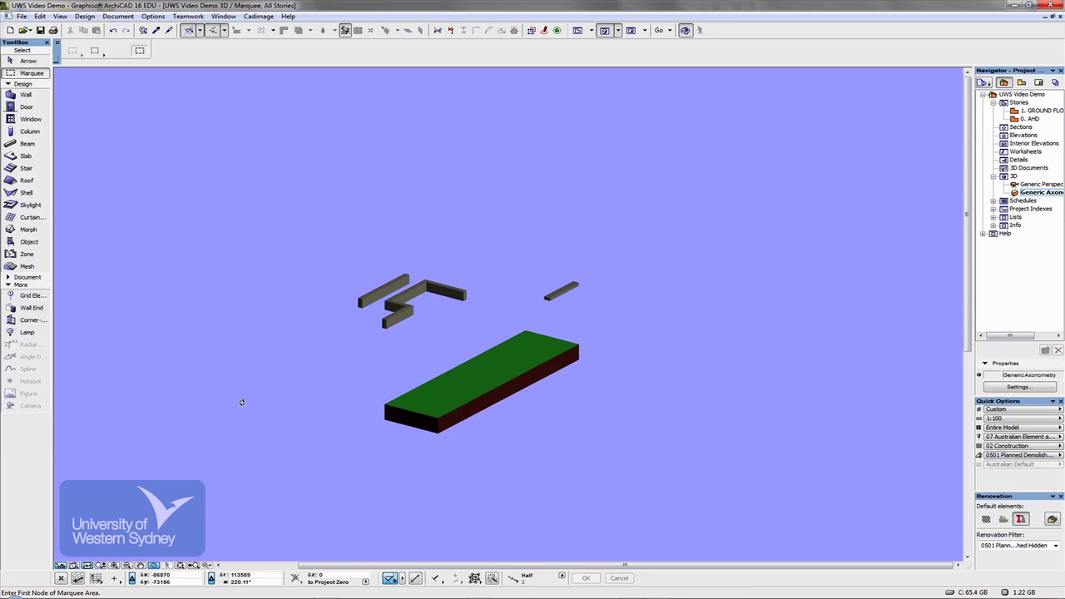
scroll(396, 304, up, 5)
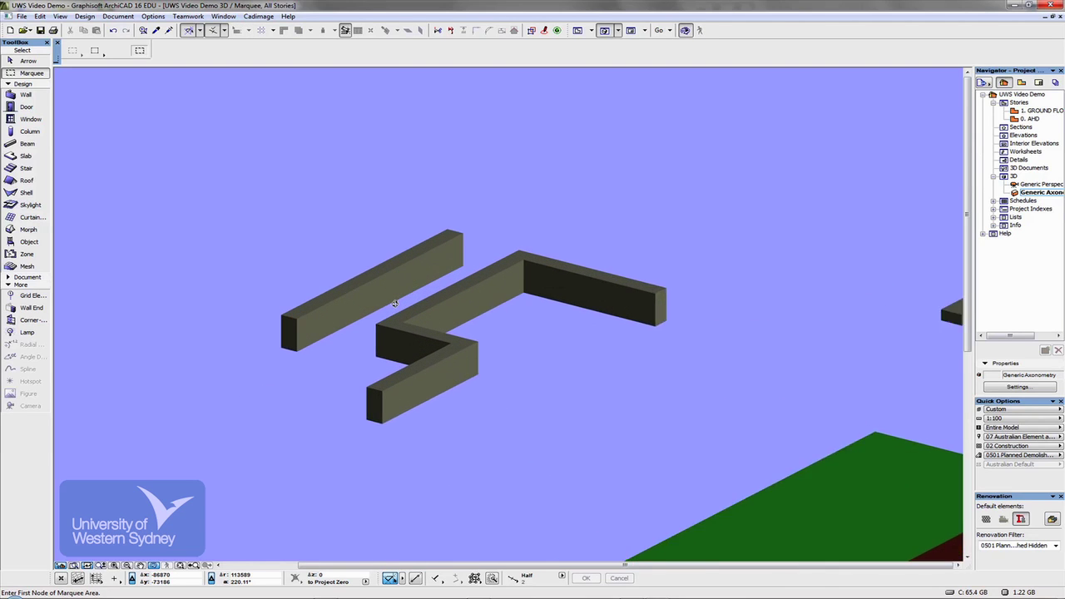
scroll(395, 304, up, 1)
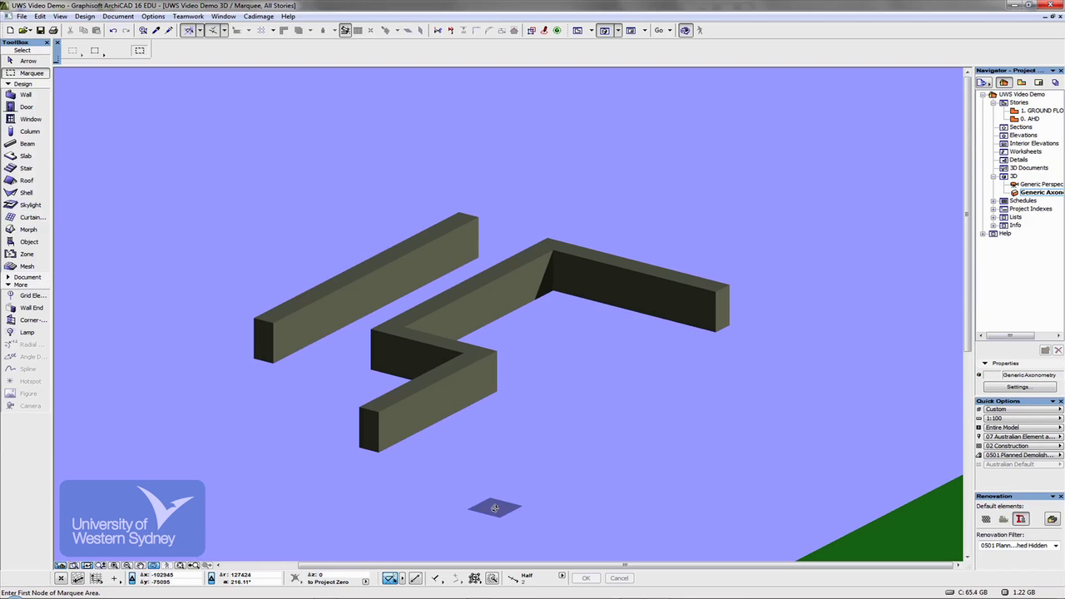
shift+middle_drag(647, 466, 548, 502)
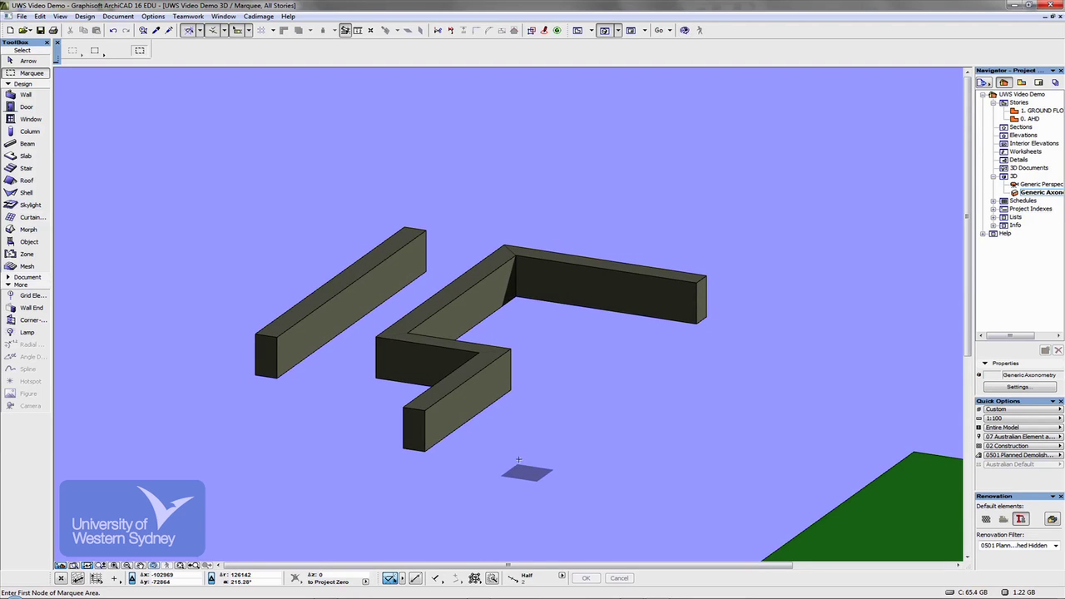
- Select the grouped chained beams, suspend groups, and stretch their underside upward to reduce their height to about 192 mm
click(456, 418)
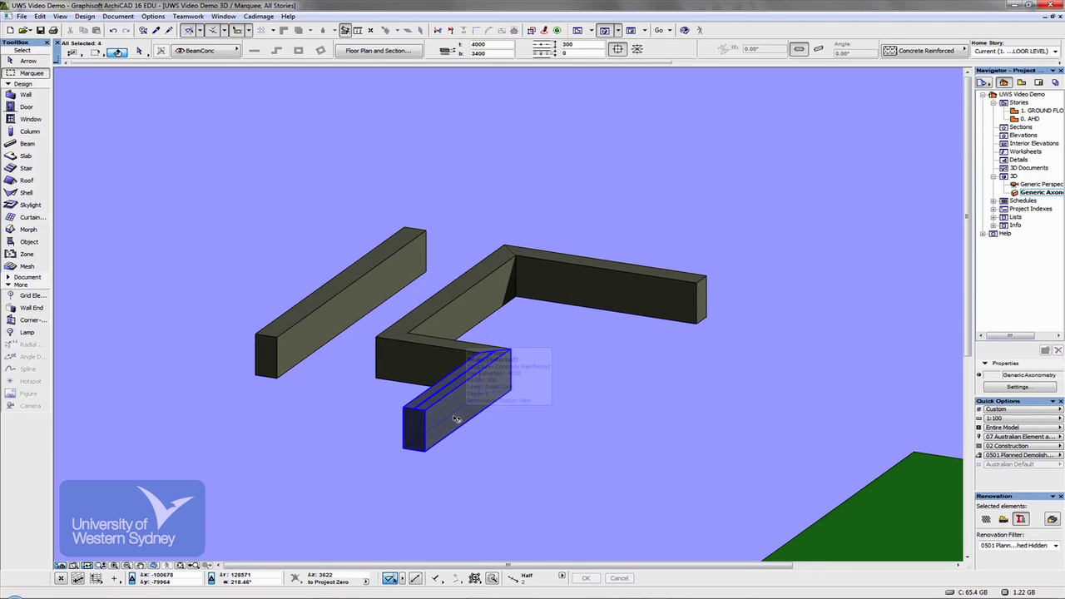
key(ctrl+a)
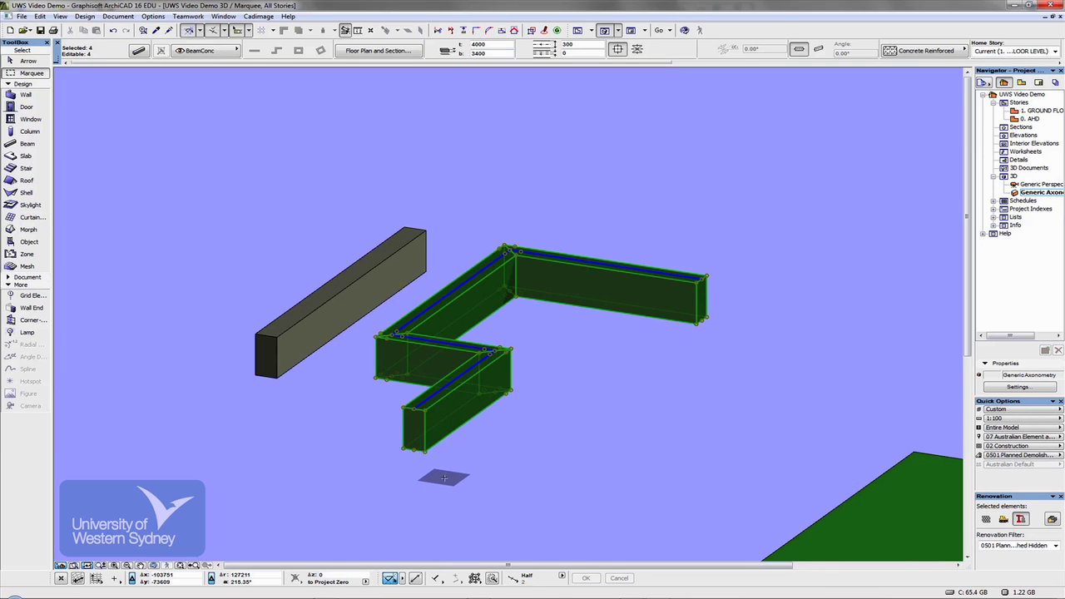
click(474, 579)
click(474, 574)
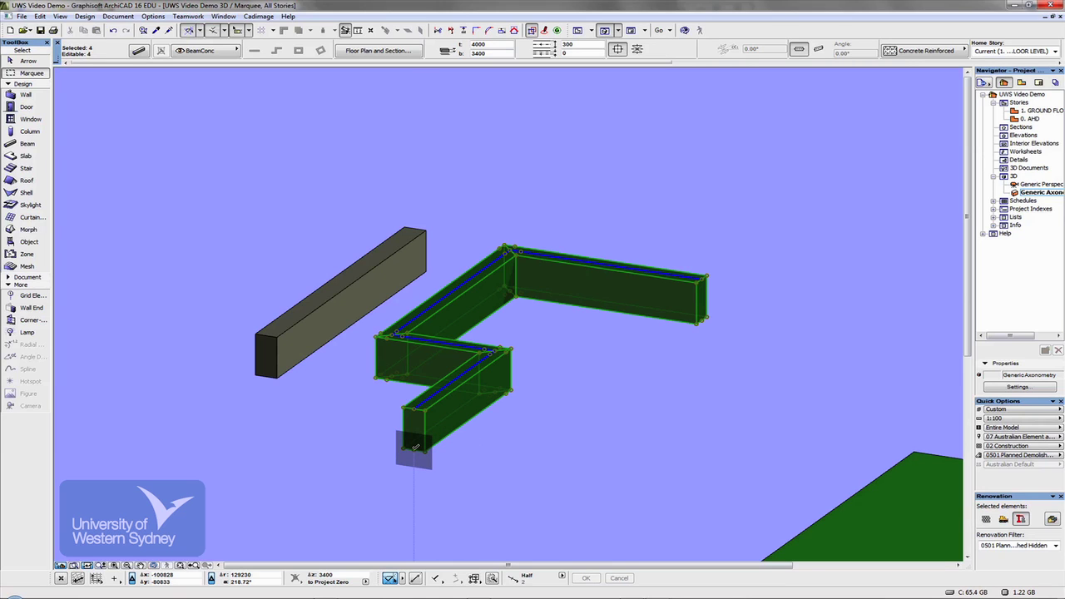
click(415, 446)
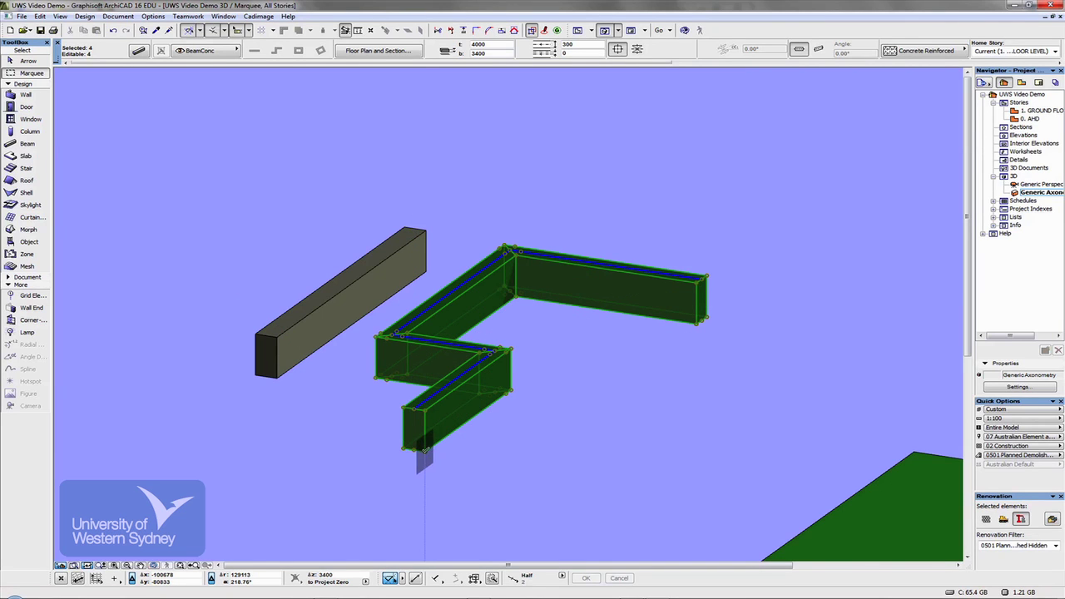
click(425, 454)
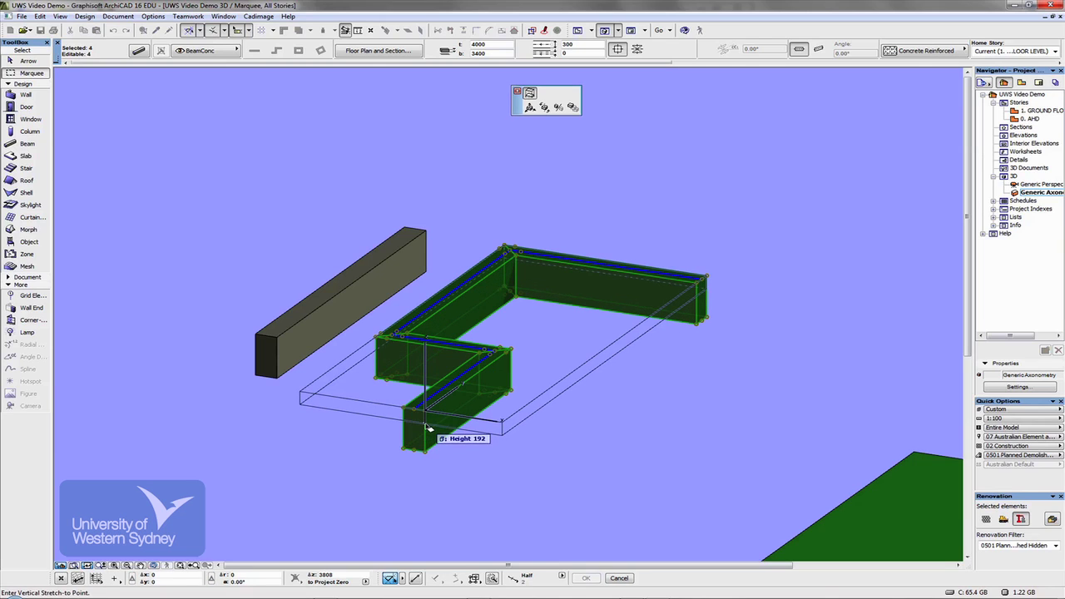
click(428, 428)
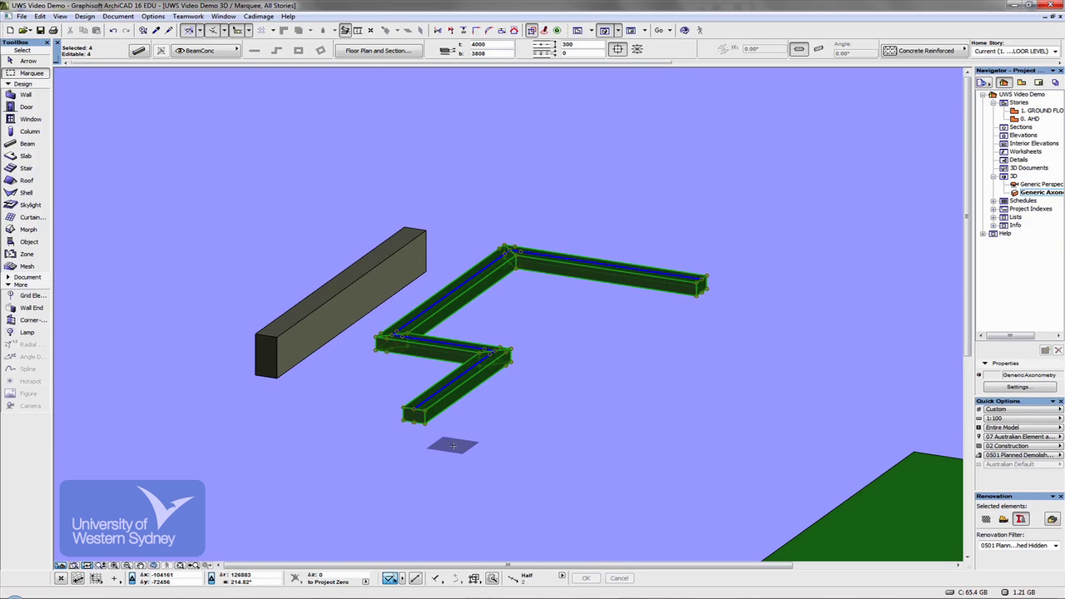
key(Escape)
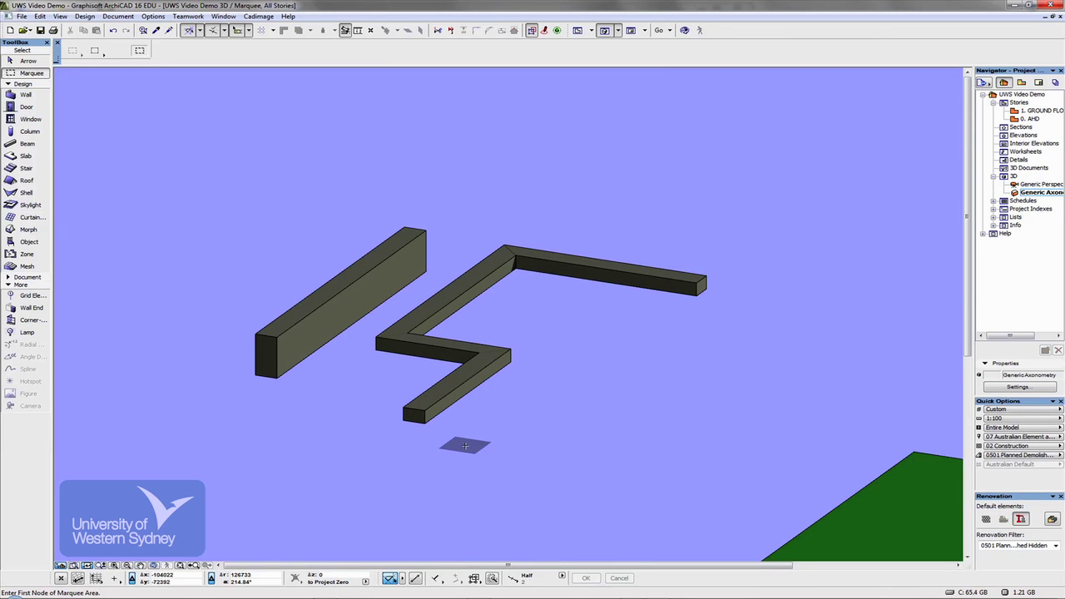
- Return to the floor plan and generate a continuous chain of beams from the whole outline of the stepped slab
key(F2)
scroll(556, 420, up, 3)
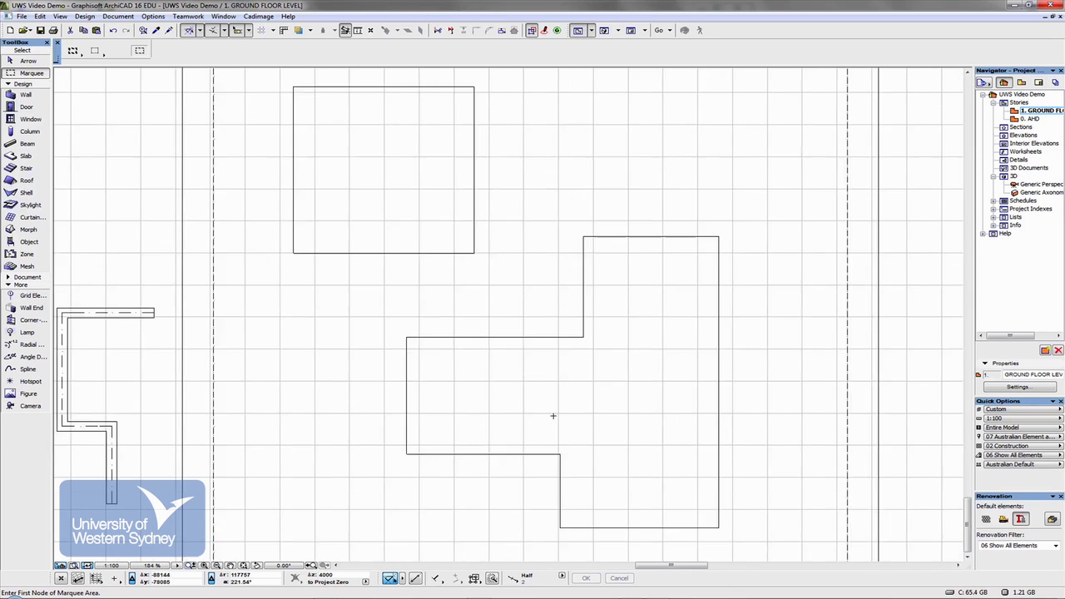
scroll(553, 415, up, 1)
middle_drag(563, 366, 416, 315)
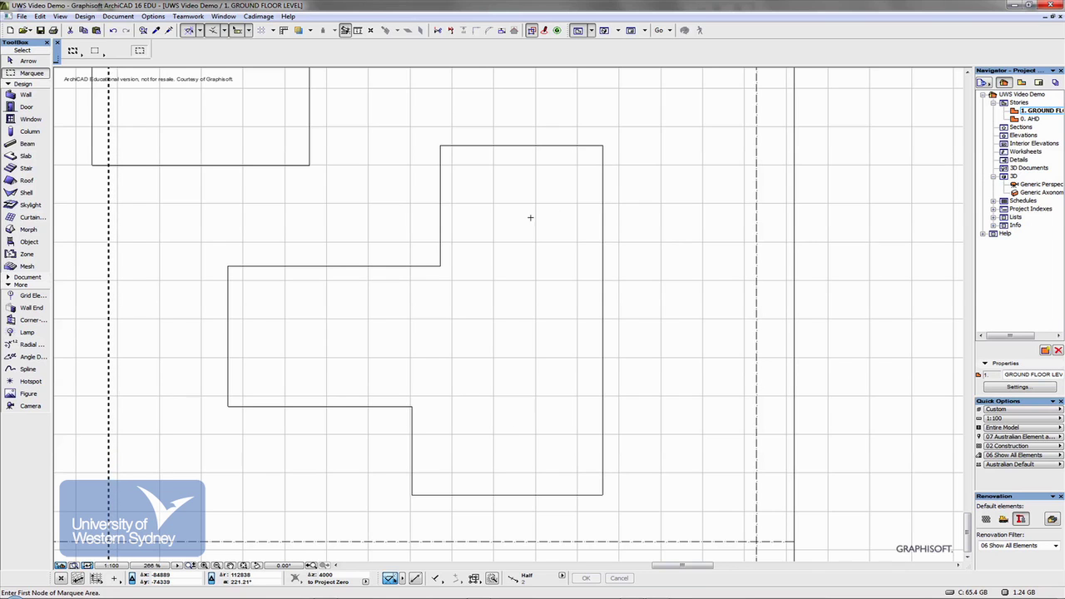
scroll(530, 217, down, 1)
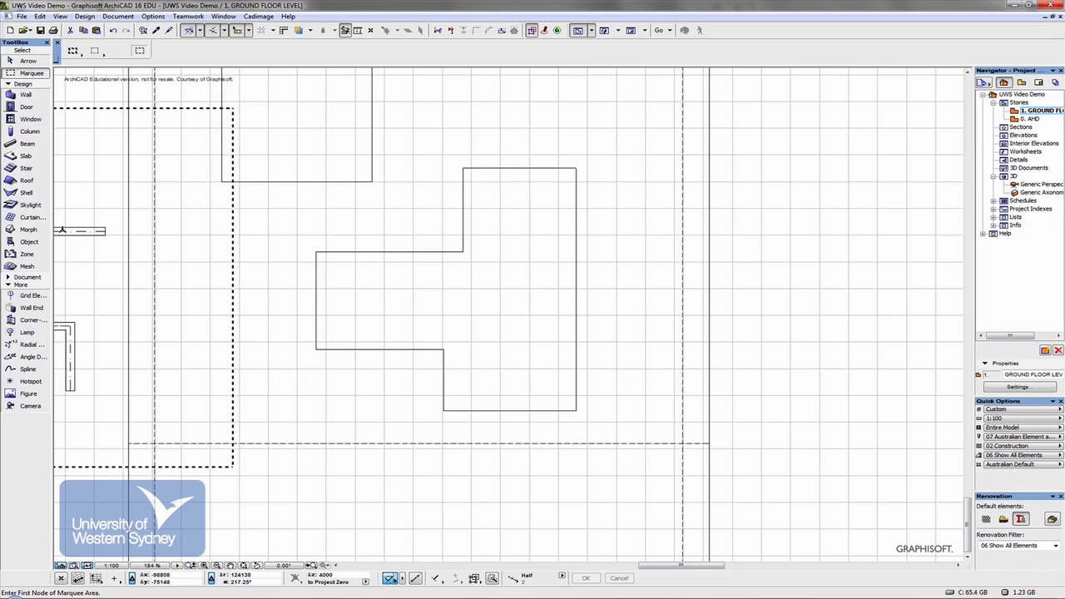
click(24, 145)
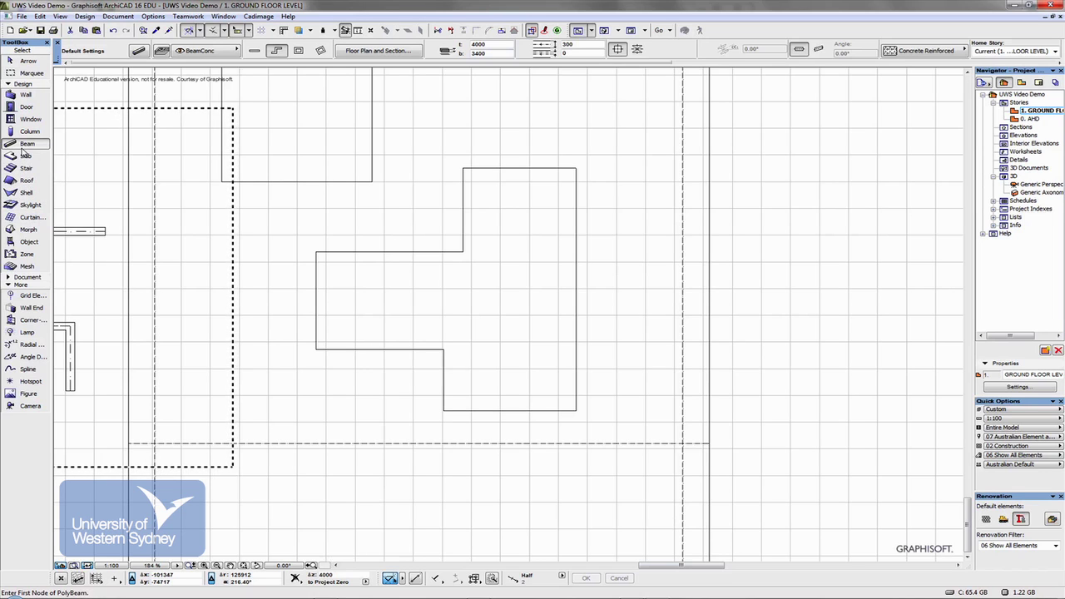
click(358, 253)
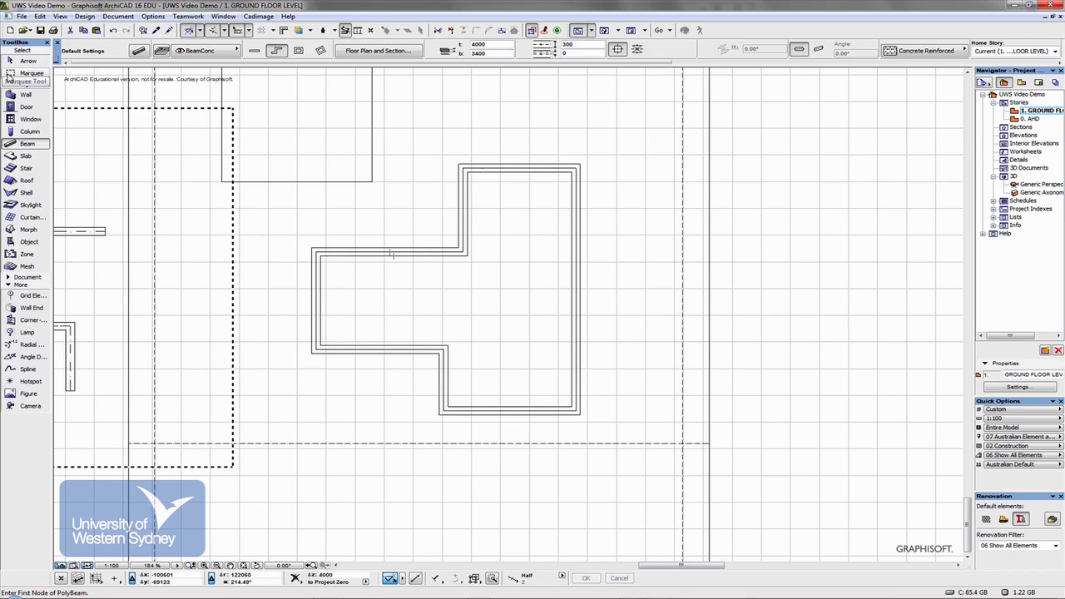
- Enclose the stepped slab and its perimeter beams with a marquee and show the marquee area fitted in 3D
click(13, 73)
click(263, 133)
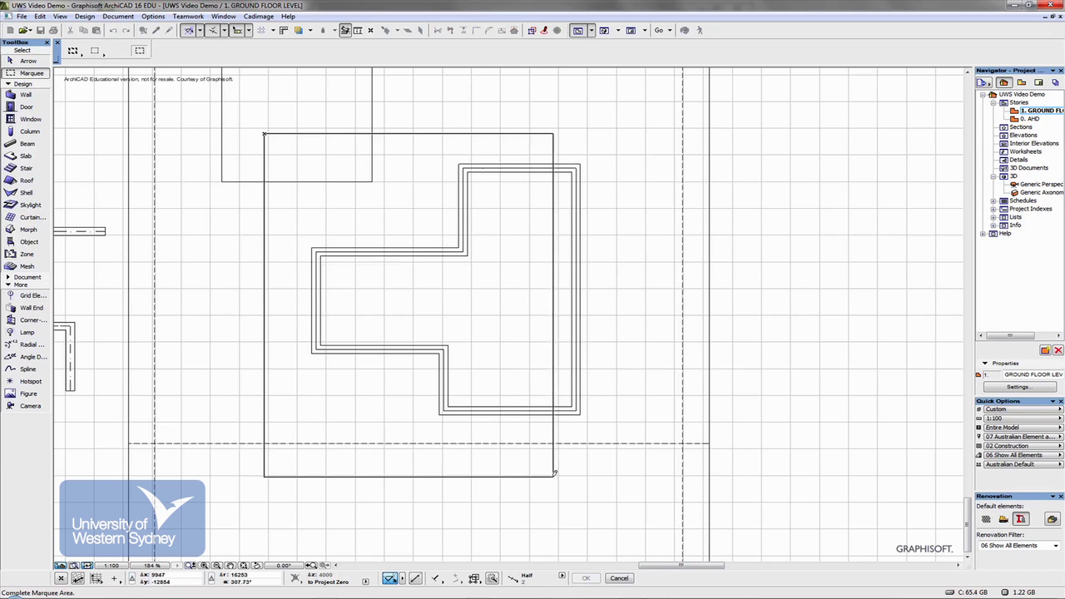
click(604, 475)
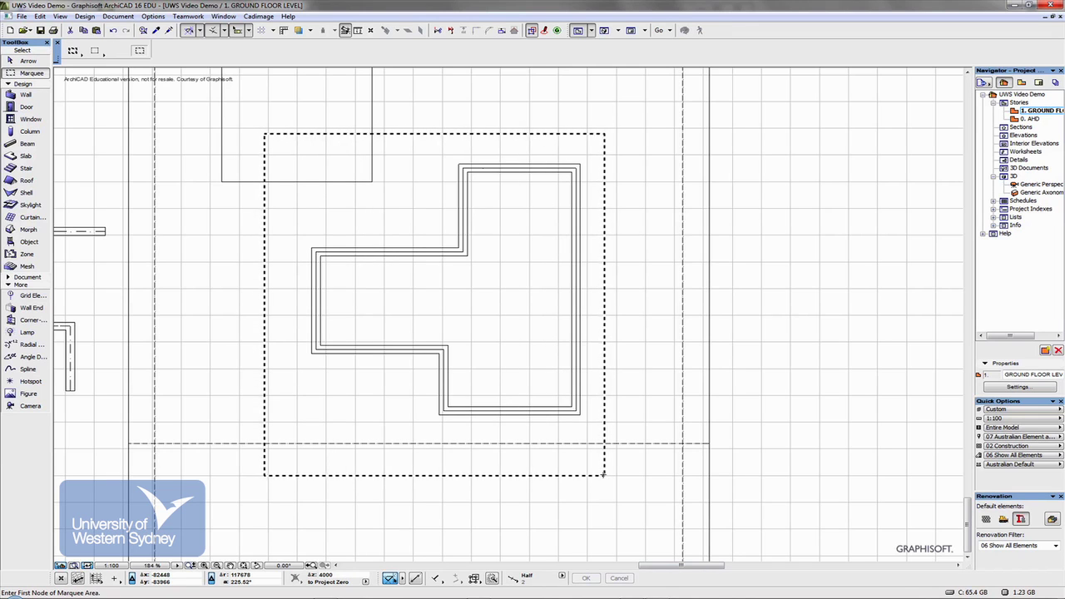
key(F5)
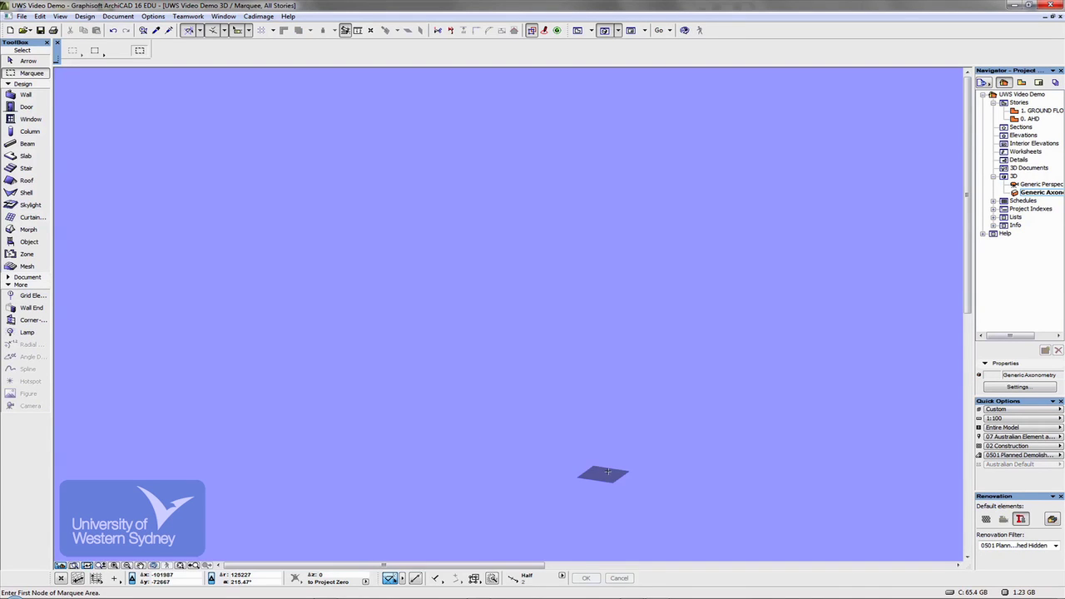
click(181, 566)
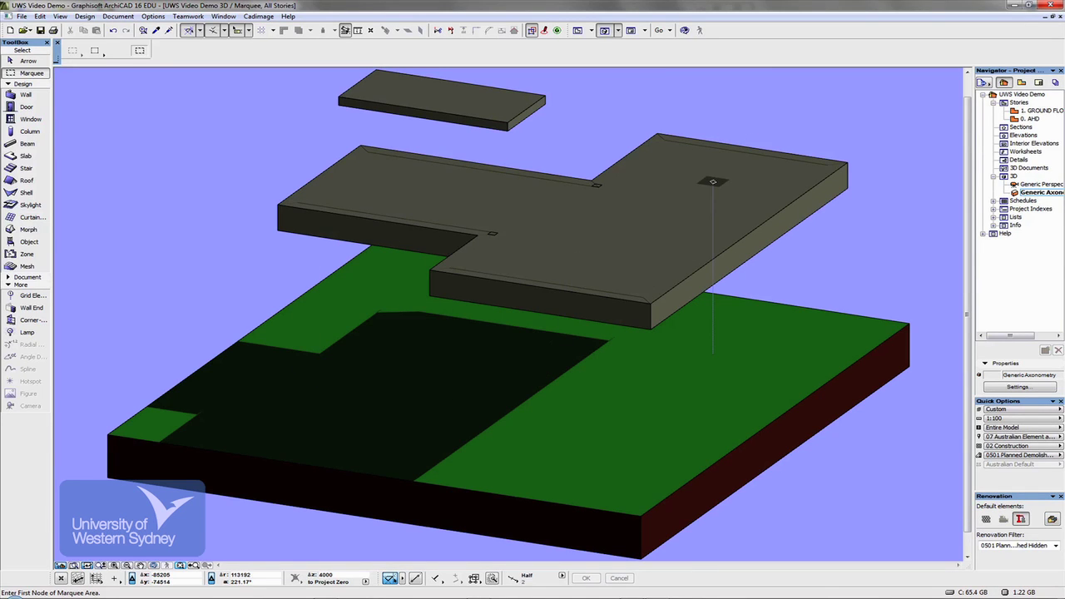
- Select the grouped beams around the stepped slab and move them vertically down by 172 mm
key(Escape)
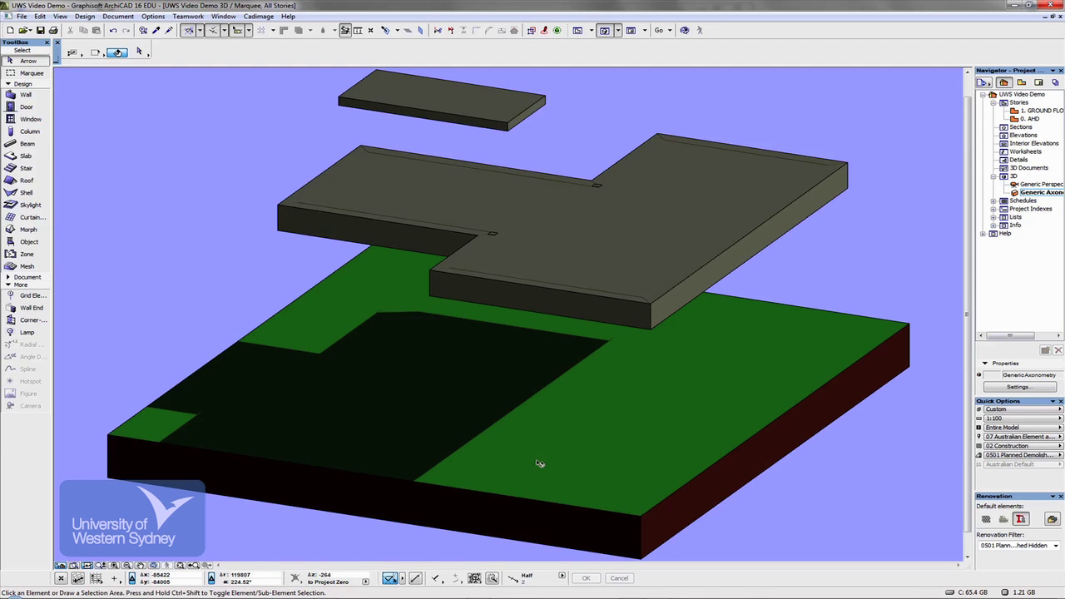
click(657, 324)
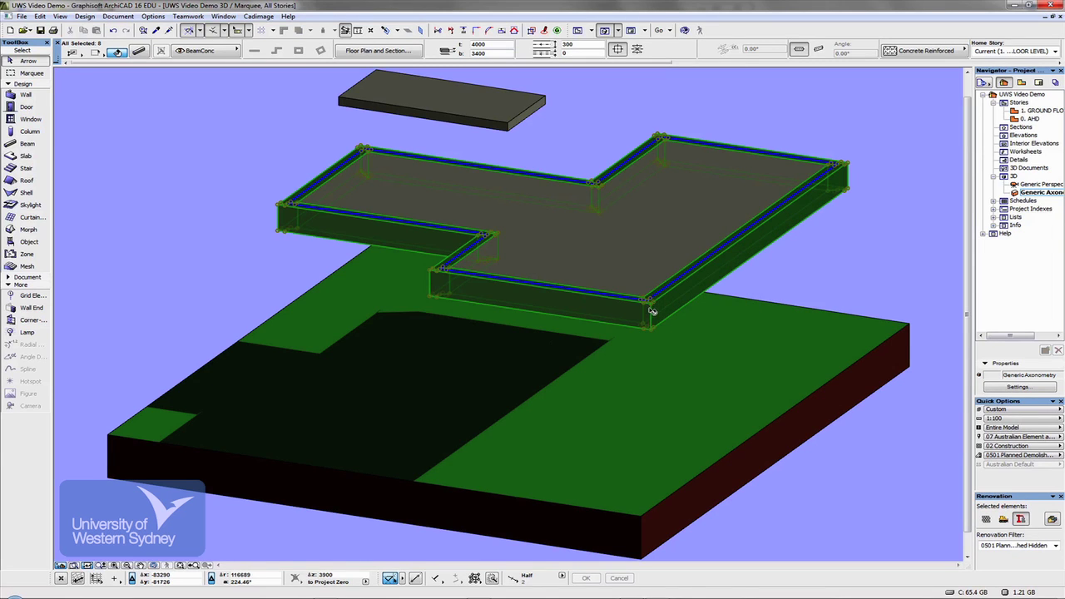
click(655, 307)
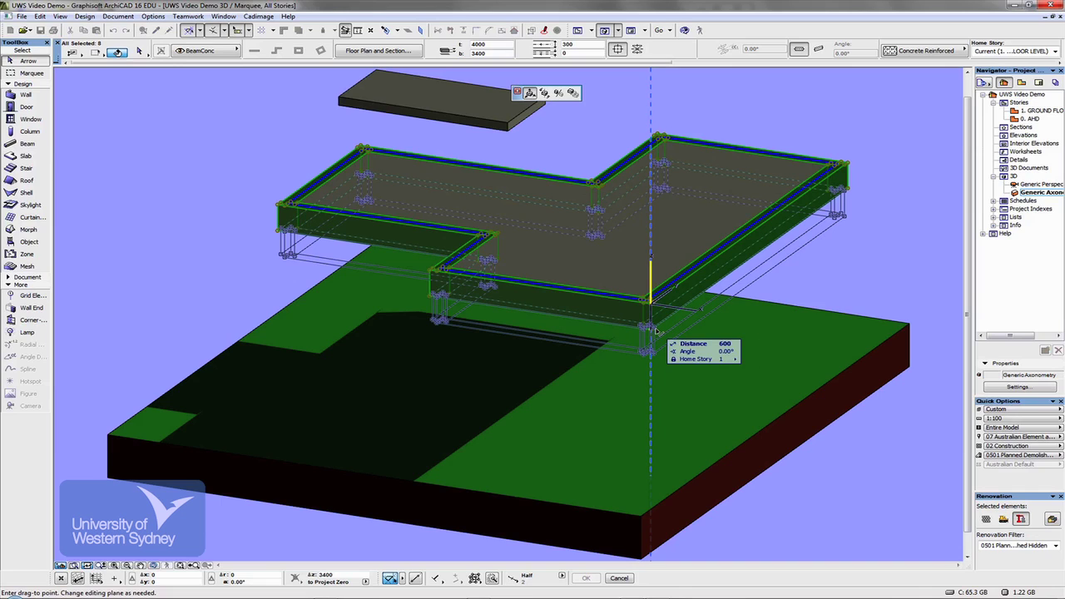
key(Tab)
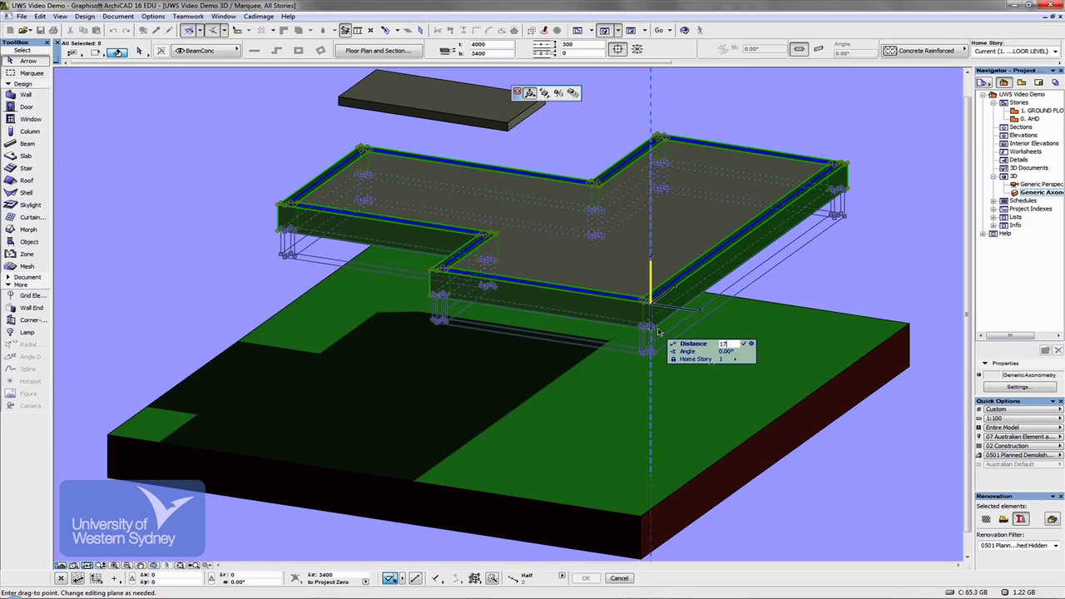
text(172)
key(Return)
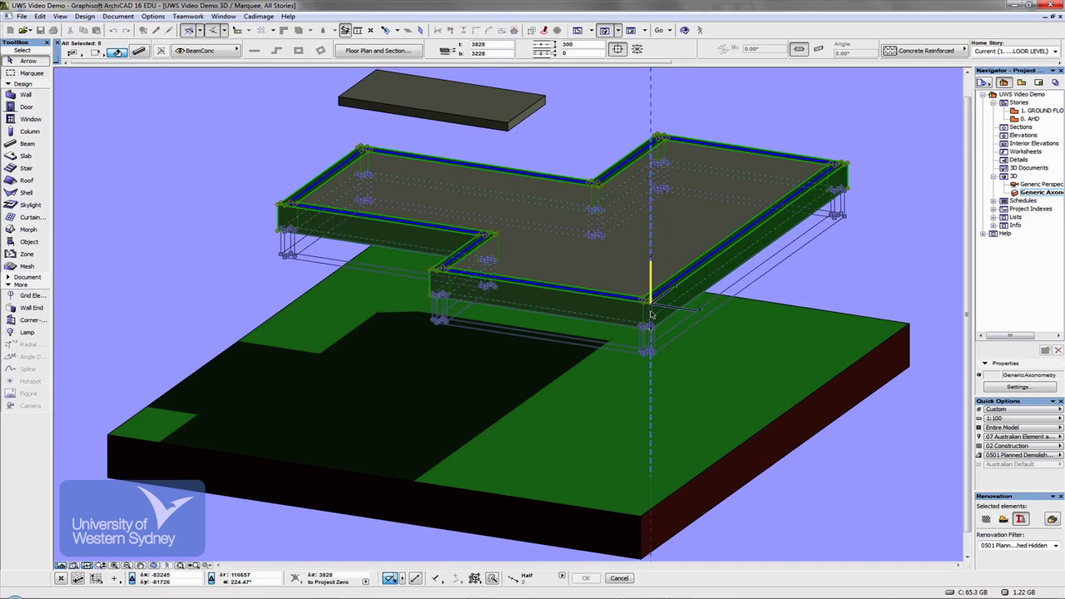
click(791, 123)
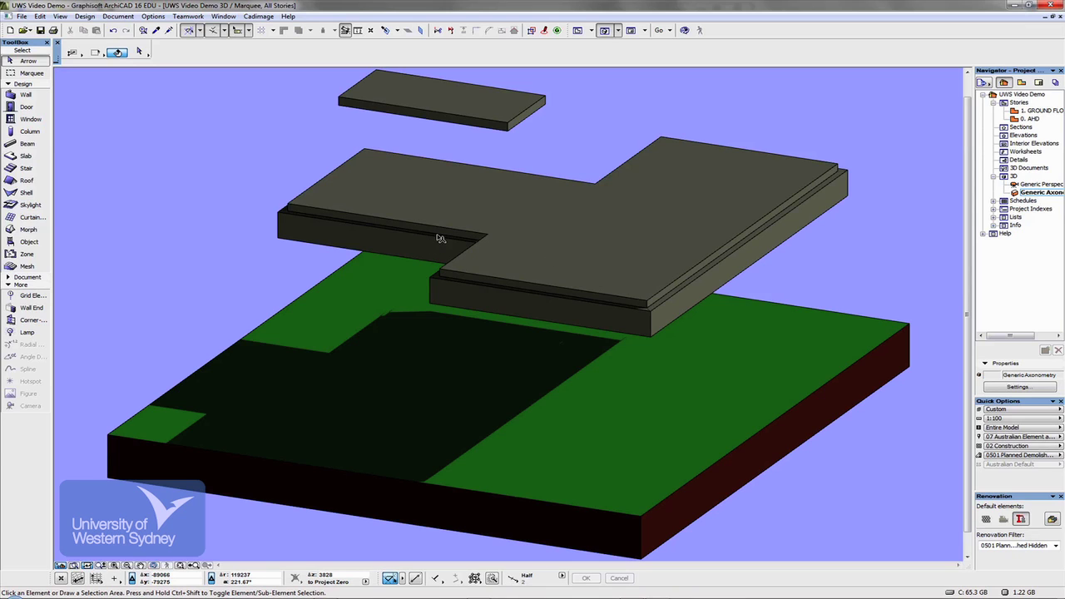
- Select the stepped slab's perimeter beams, suspend groups, and stretch their underside upward to reduce the beam height
mouse_move(441, 238)
key(o)
drag(541, 276, 471, 228)
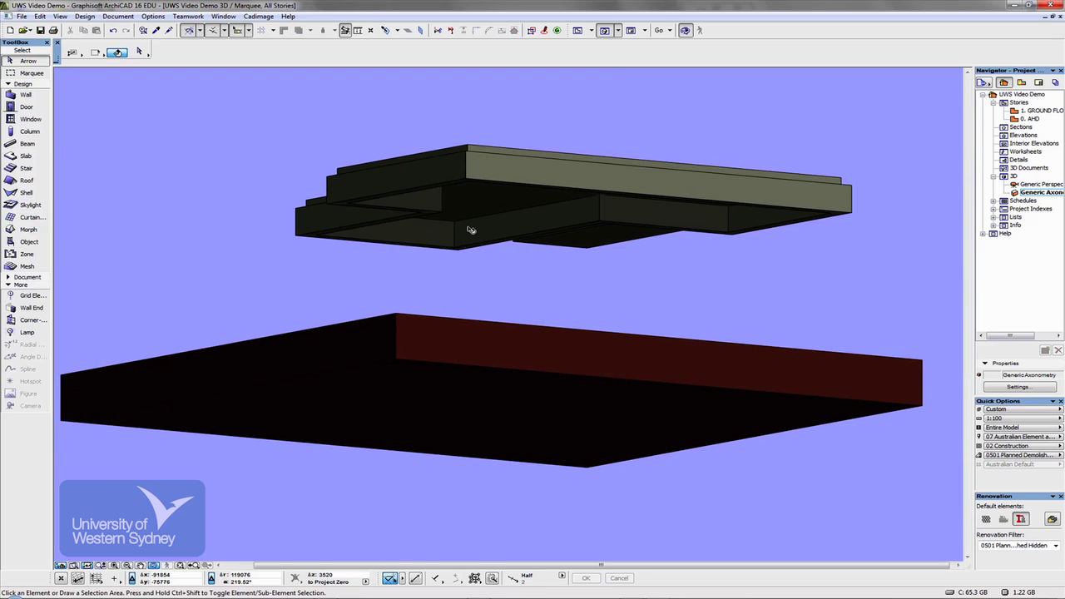
click(479, 177)
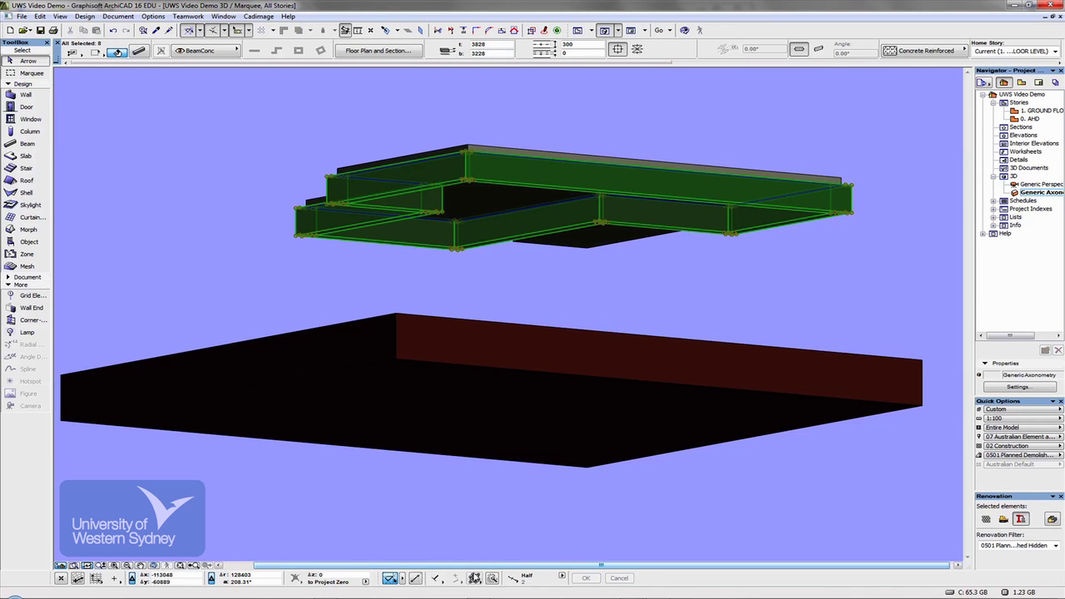
click(473, 577)
click(493, 566)
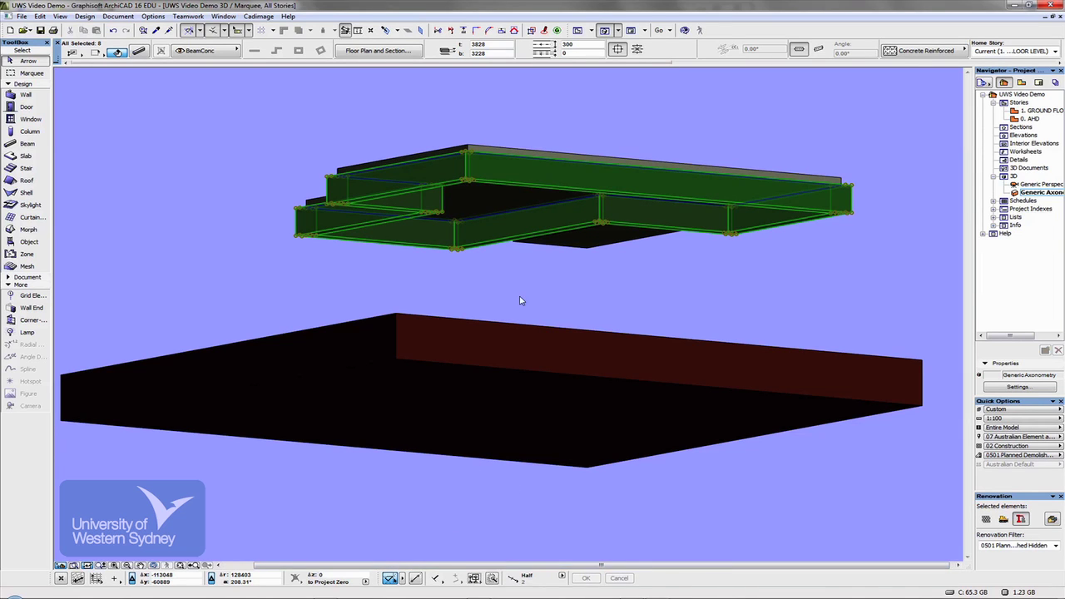
click(468, 181)
click(531, 230)
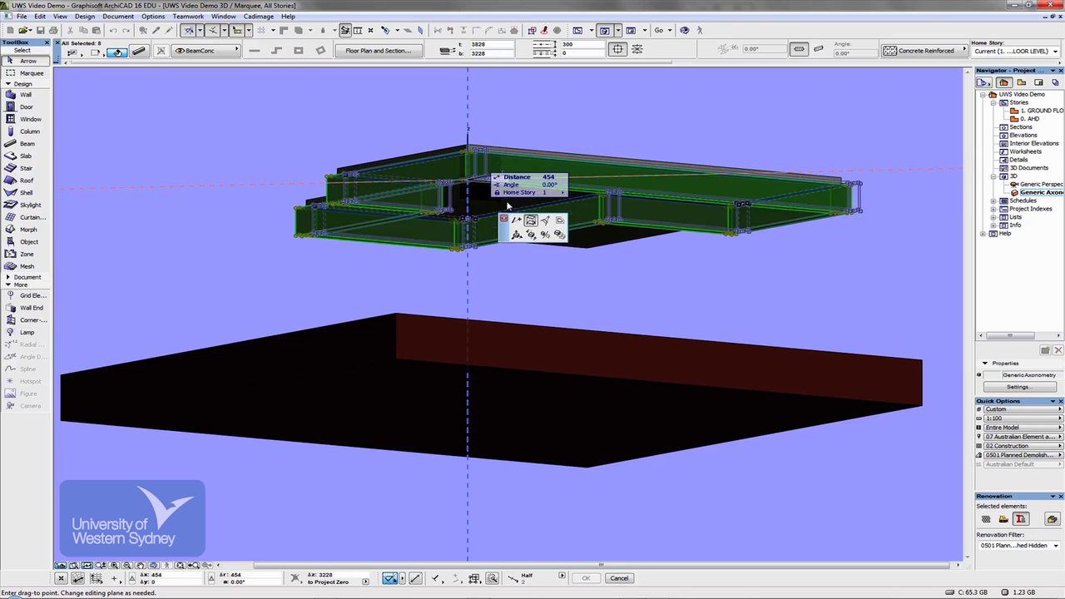
click(500, 223)
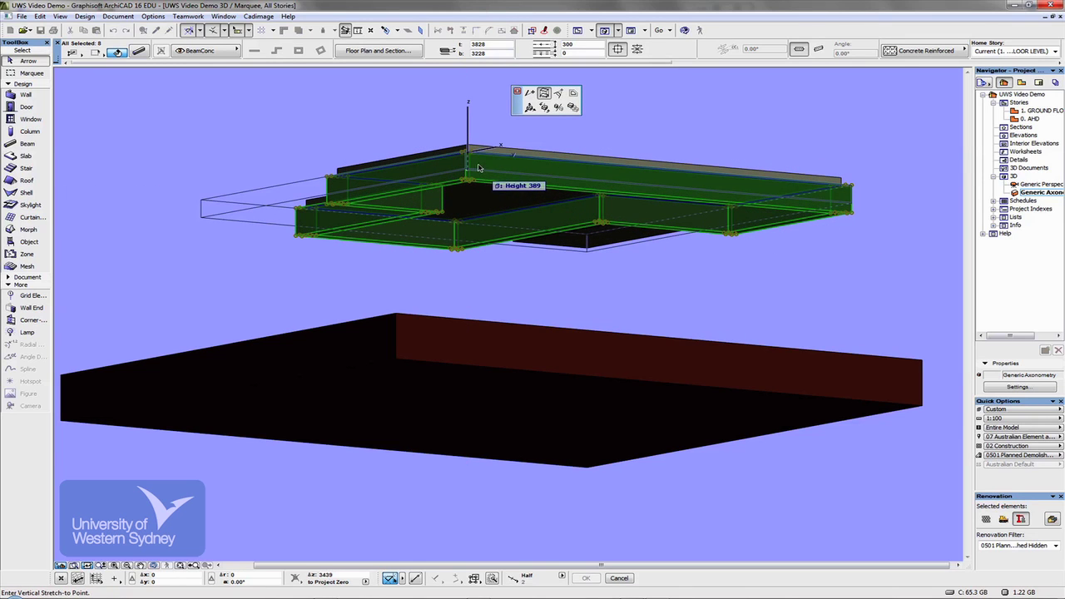
key(Tab)
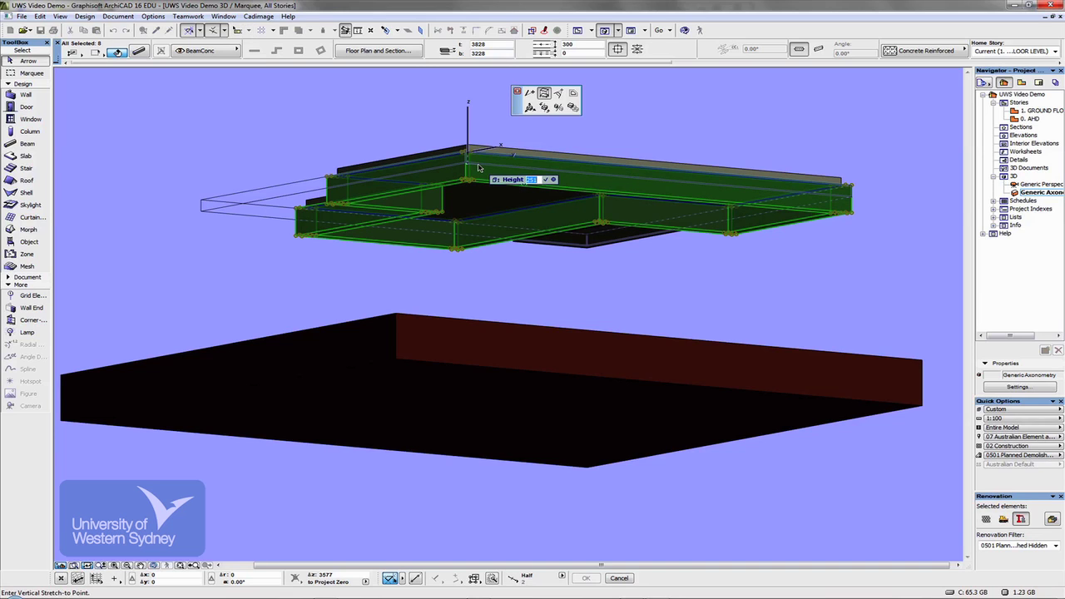
key(Return)
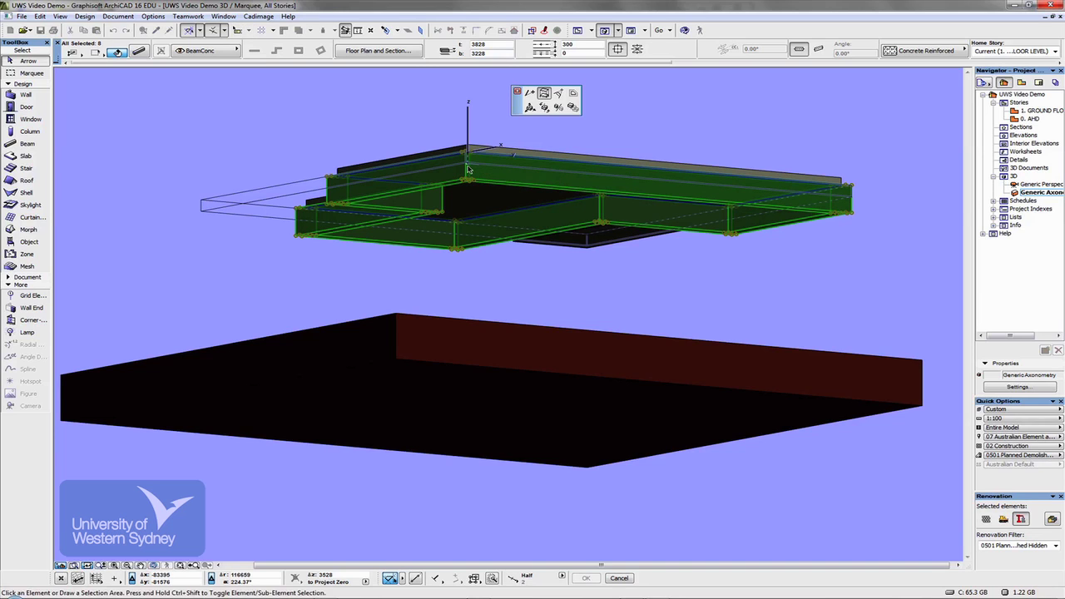
click(500, 130)
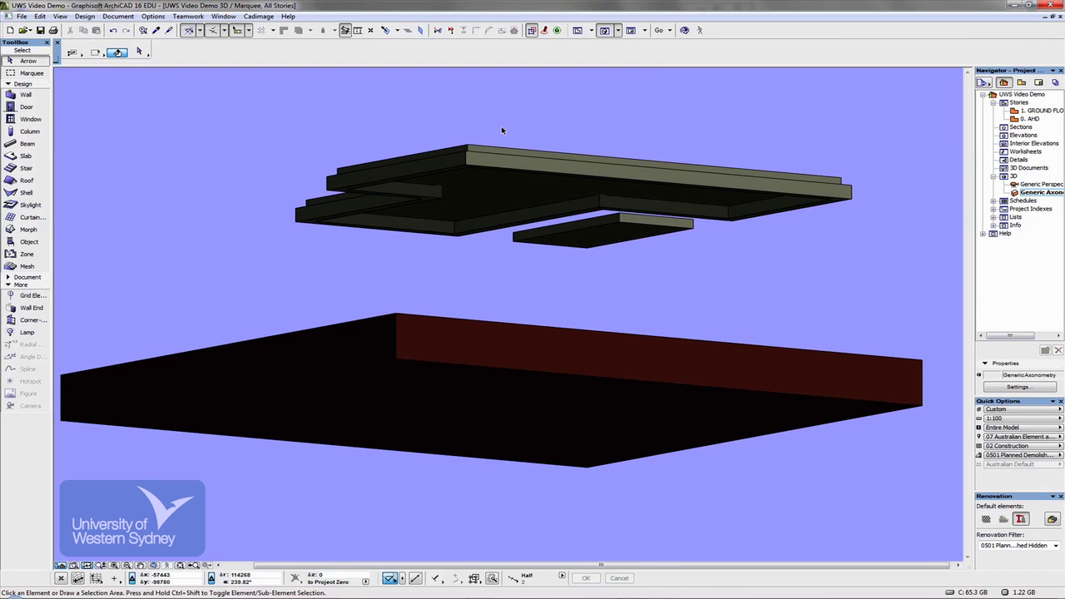
key(o)
drag(481, 191, 75, 233)
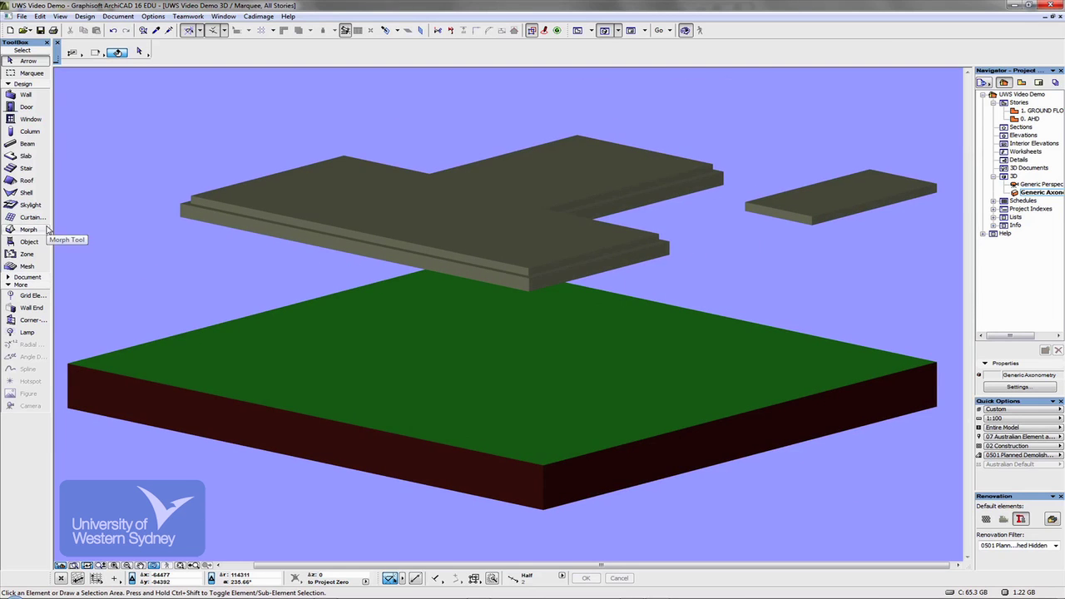
drag(398, 283, 767, 239)
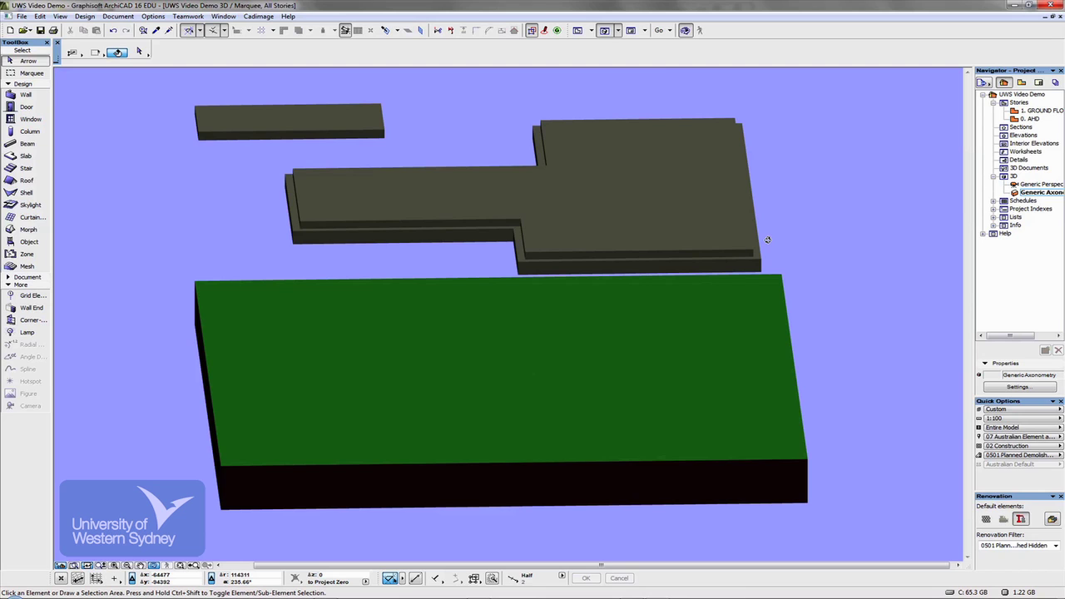
- Return to the floor plan and generate 270 Cavity Brick walls from the whole outline of the triangular slab
key(F2)
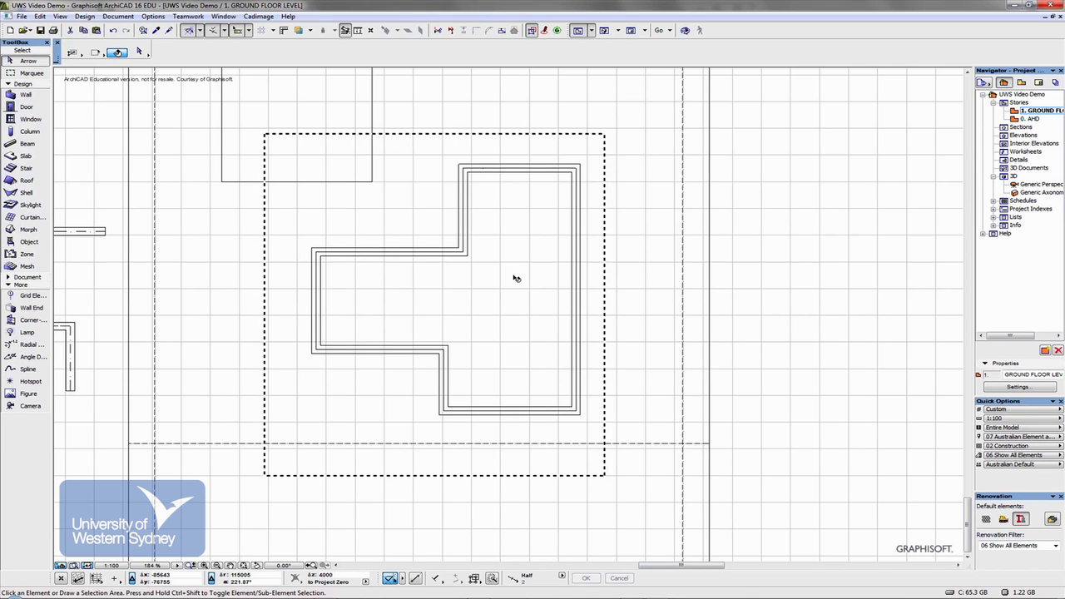
scroll(487, 268, down, 3)
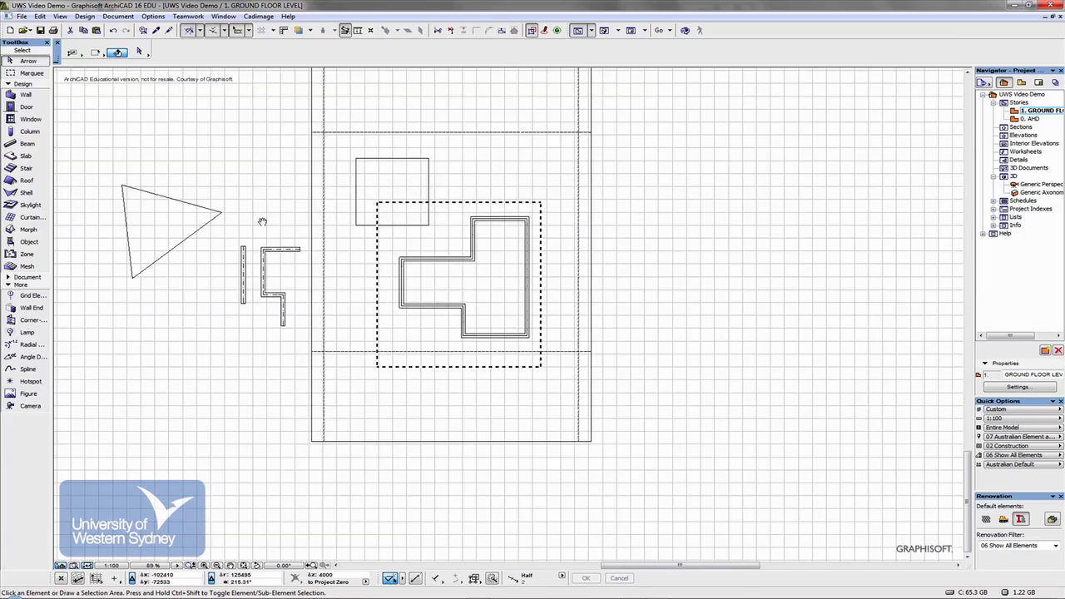
middle_drag(261, 222, 541, 238)
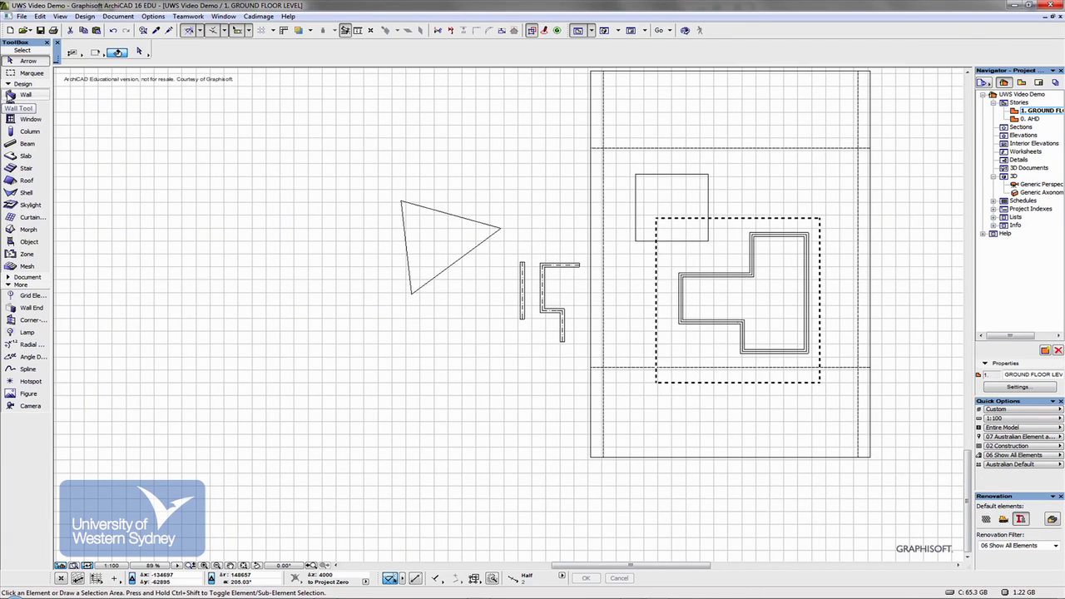
click(26, 94)
scroll(470, 254, up, 7)
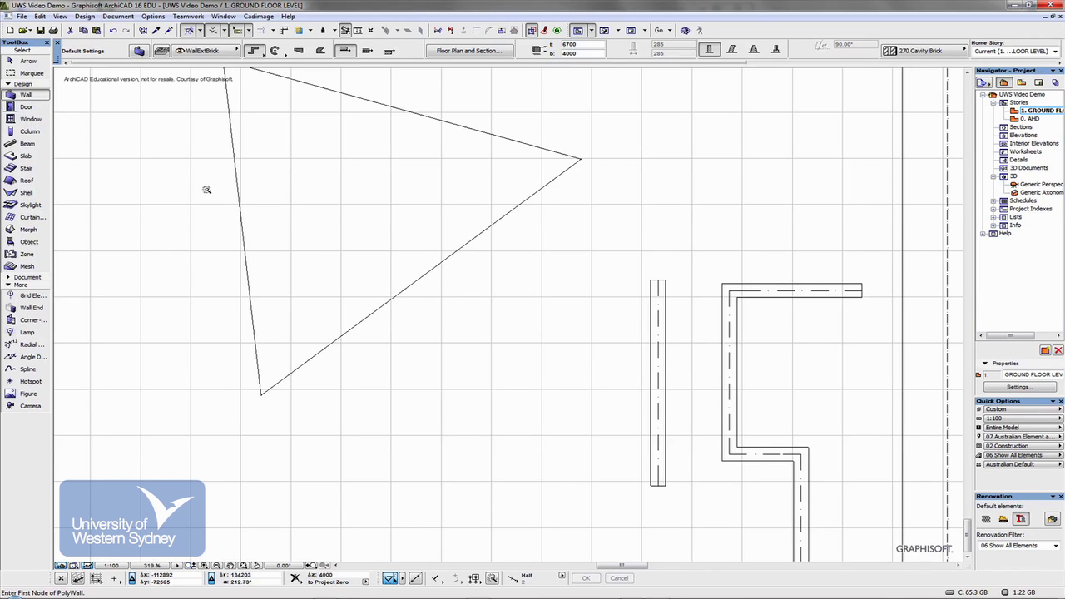
click(434, 268)
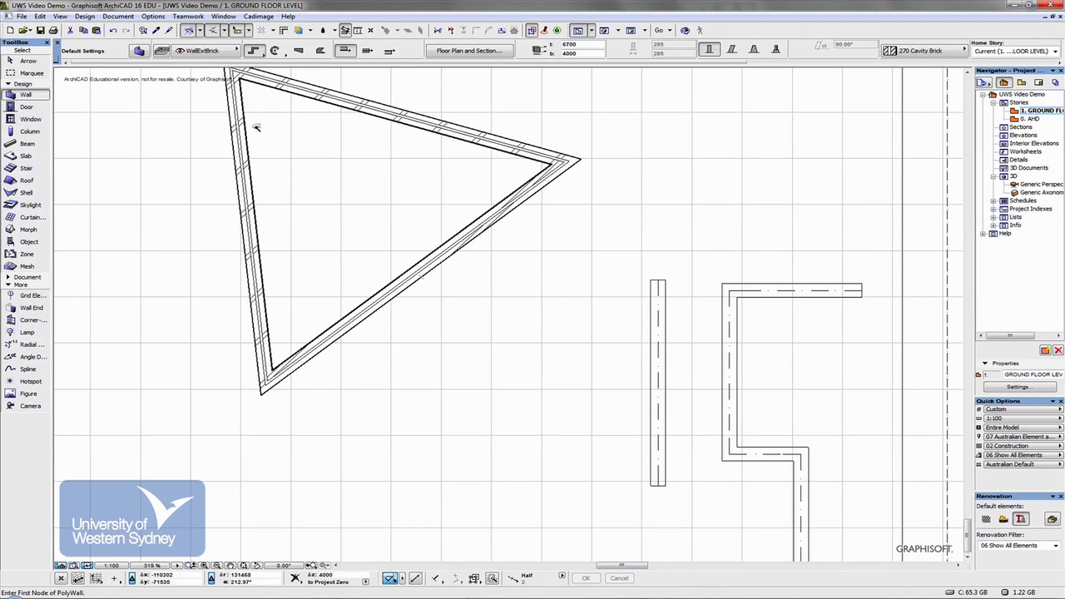
scroll(470, 239, down, 3)
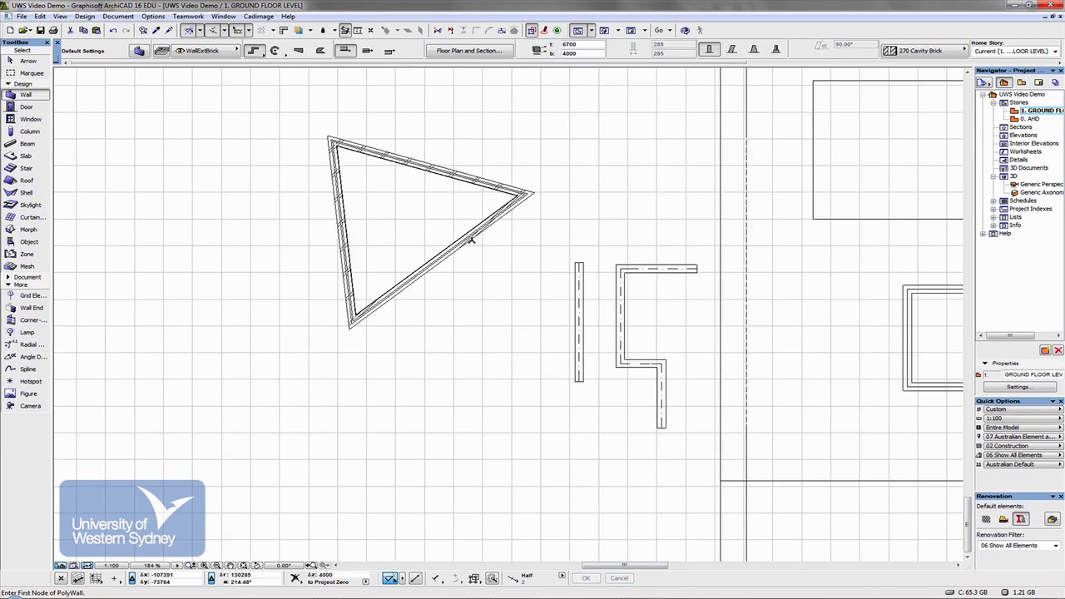
- Enclose the triangular slab and its brick walls with a marquee on the floor plan and examine that area in 3D
click(31, 72)
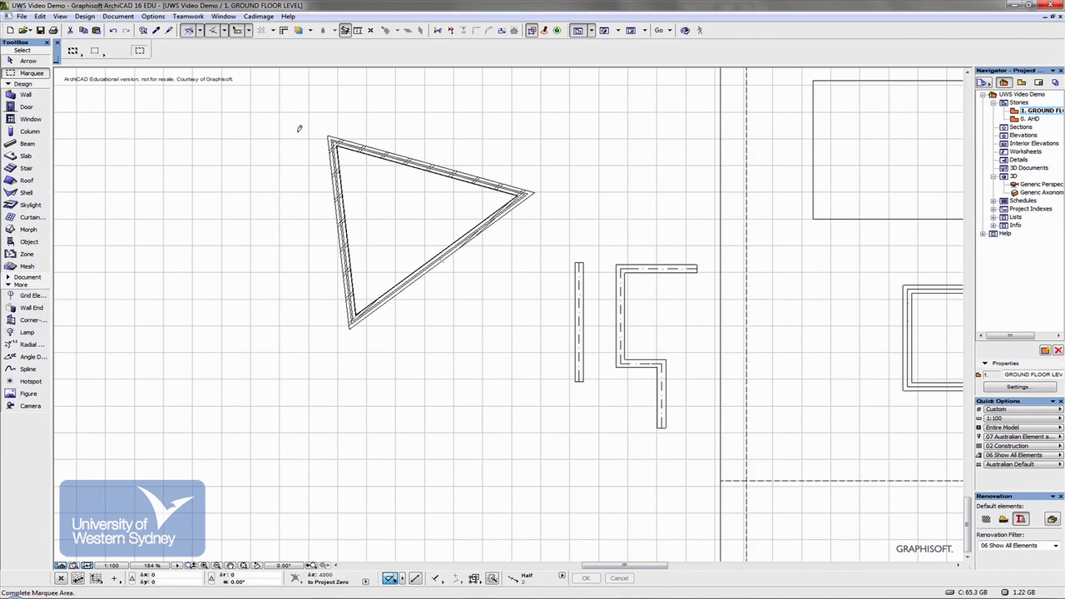
click(252, 112)
click(606, 368)
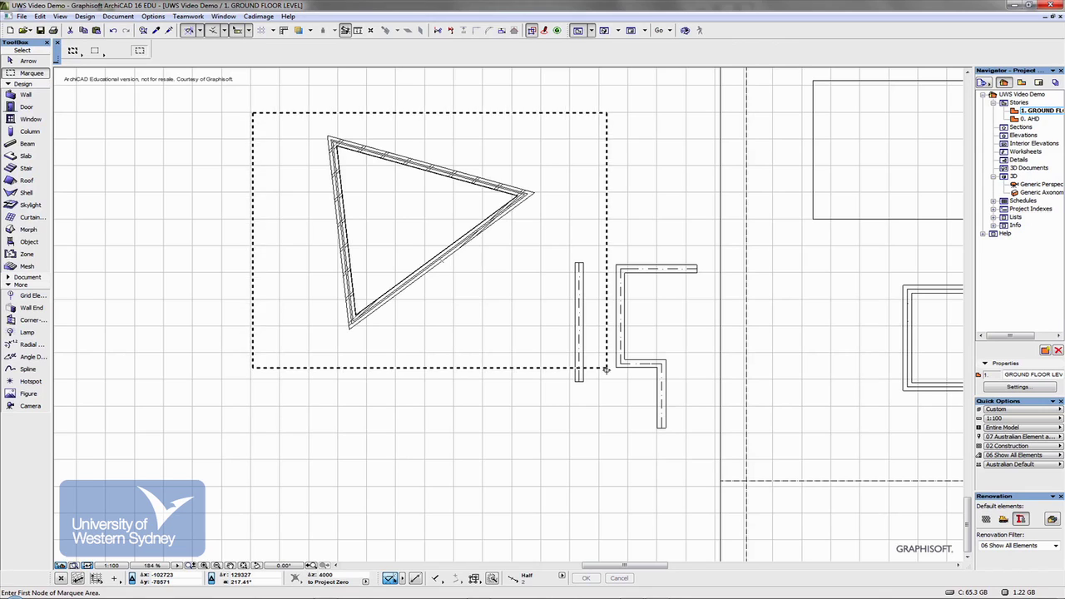
key(F5)
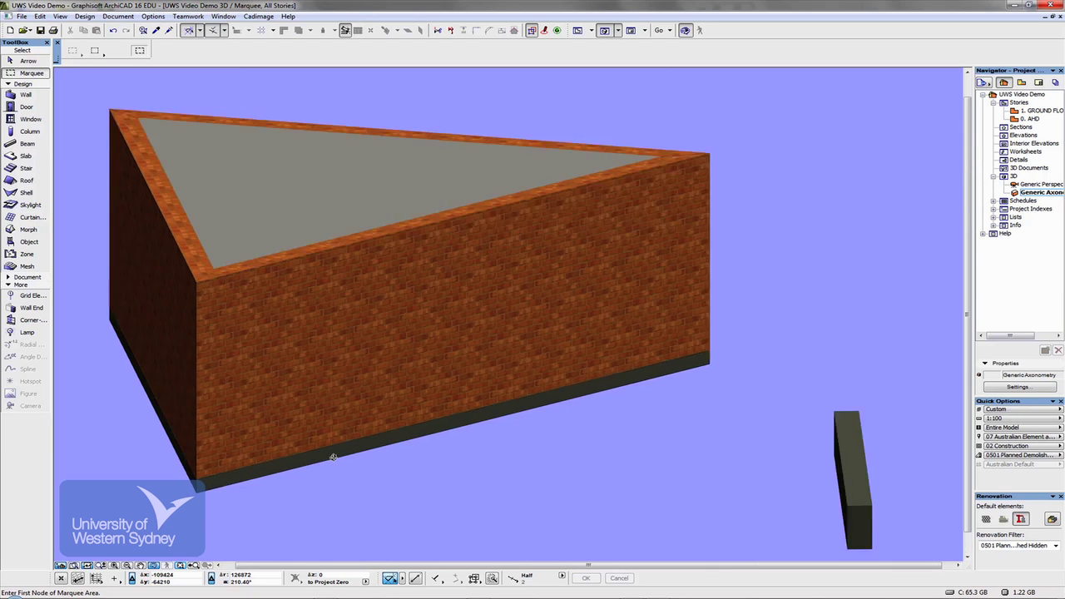
scroll(333, 457, down, 3)
middle_drag(333, 456, 492, 463)
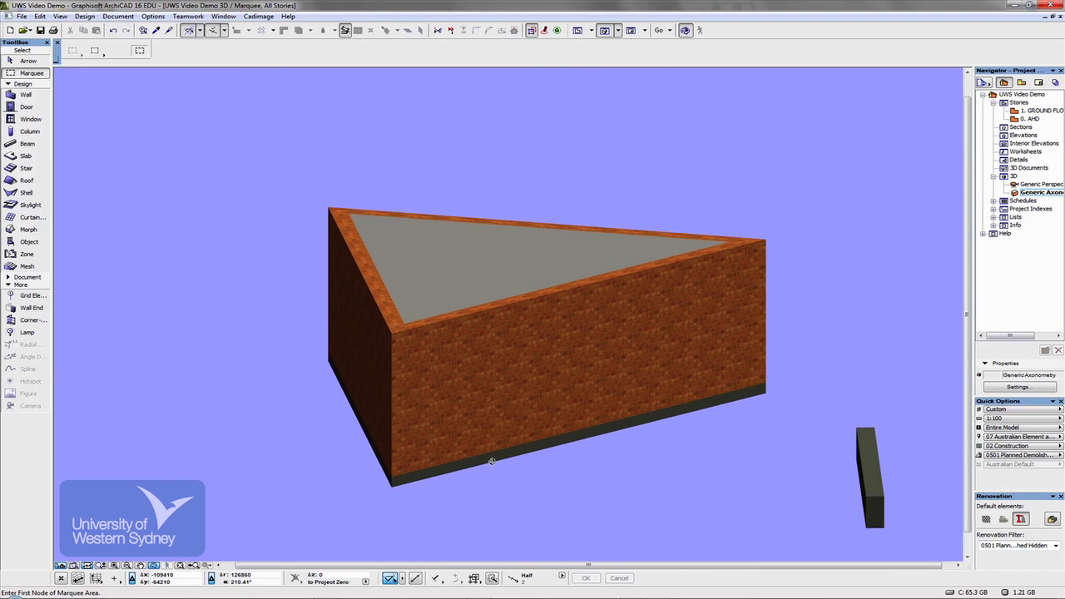
click(447, 452)
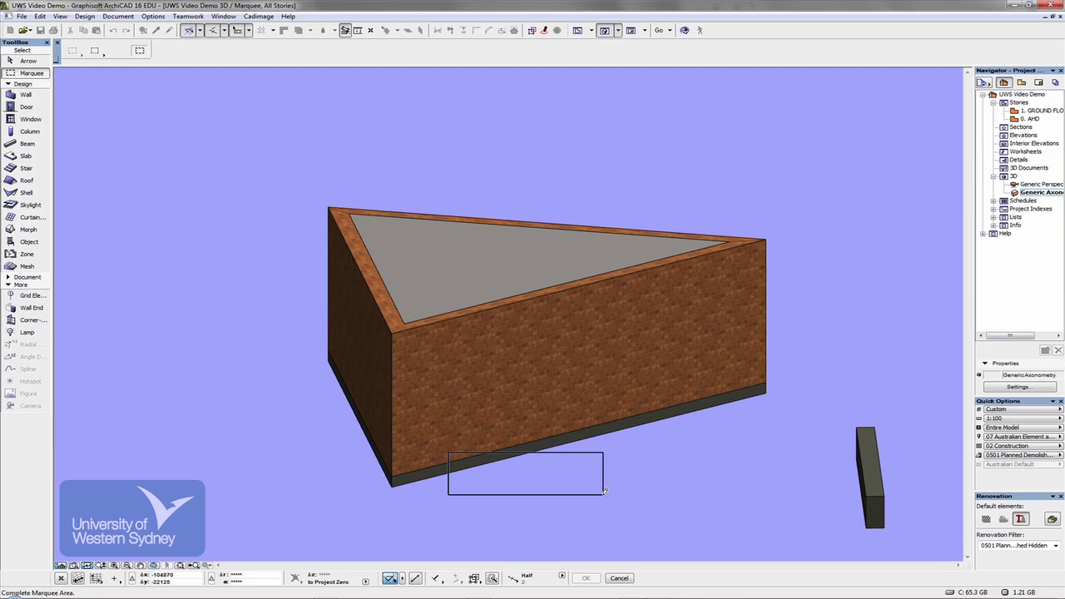
click(603, 495)
key(o)
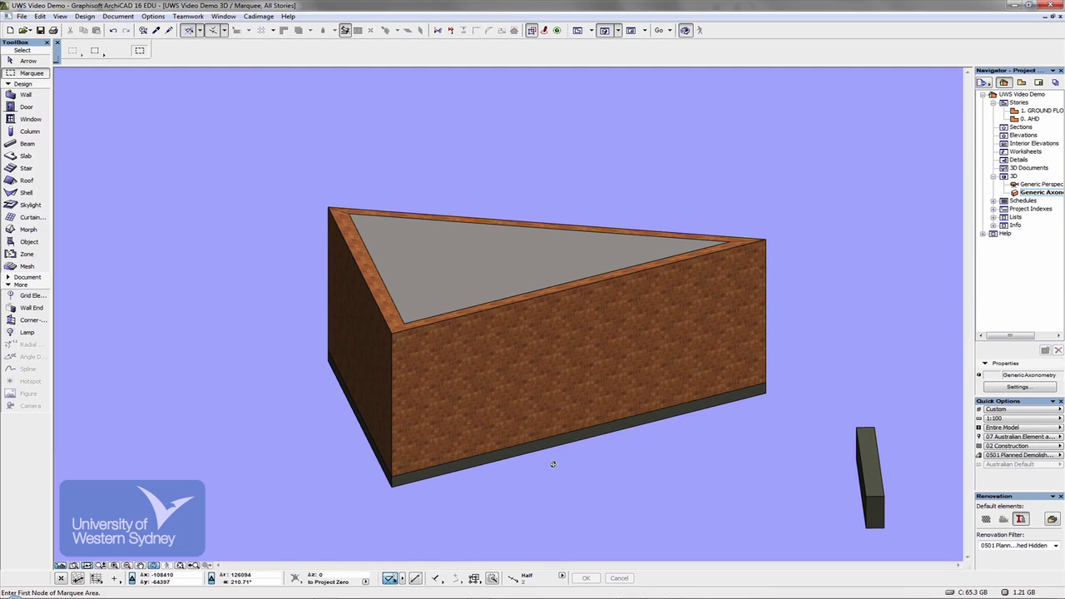
drag(480, 449, 630, 485)
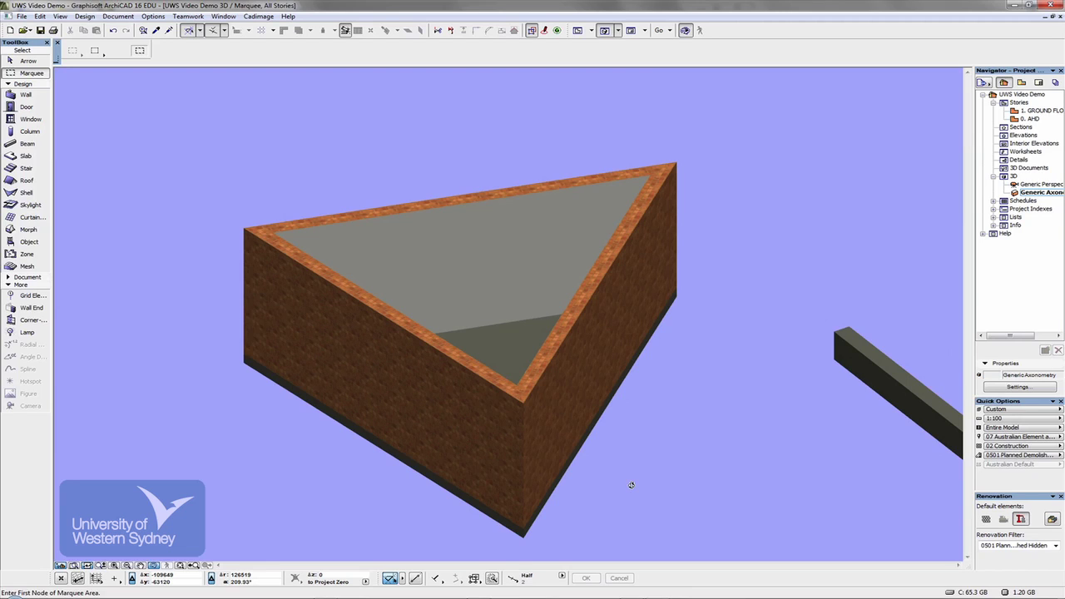